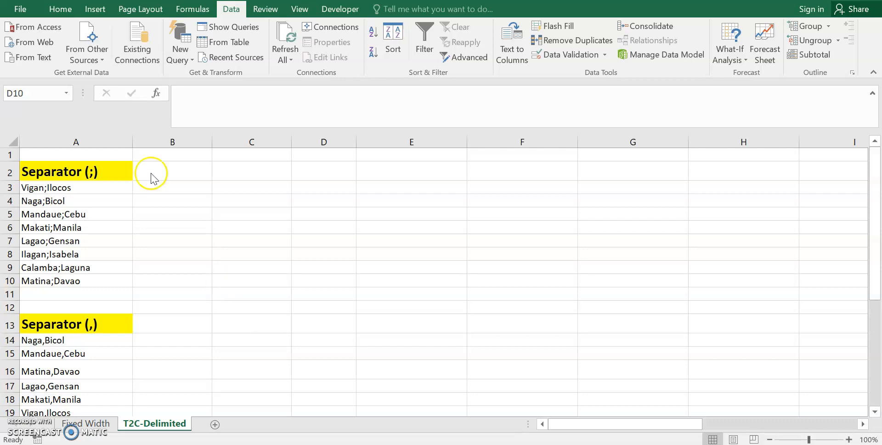
# Set up Text to Columns for the semicolon-separated entries in A3:A10 as delimited data, with Semicolon enabled as a delimiter
pyautogui.click(80, 187)
pyautogui.press('BackSpace')
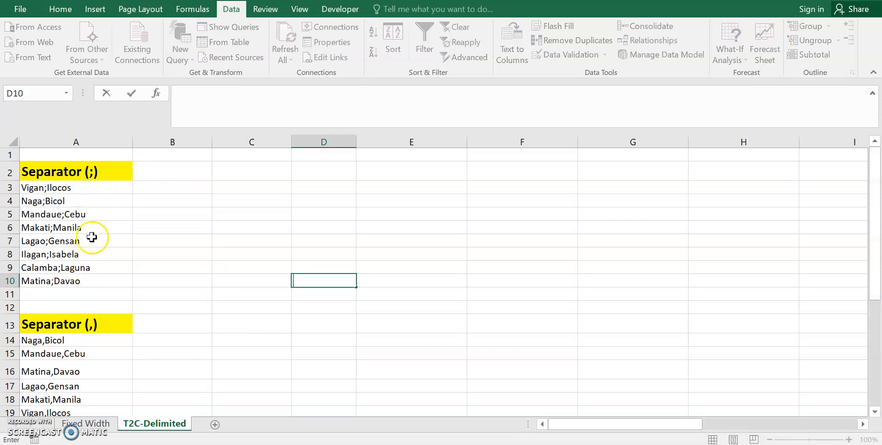
pyautogui.moveTo(90, 189); pyautogui.dragTo(93, 281)
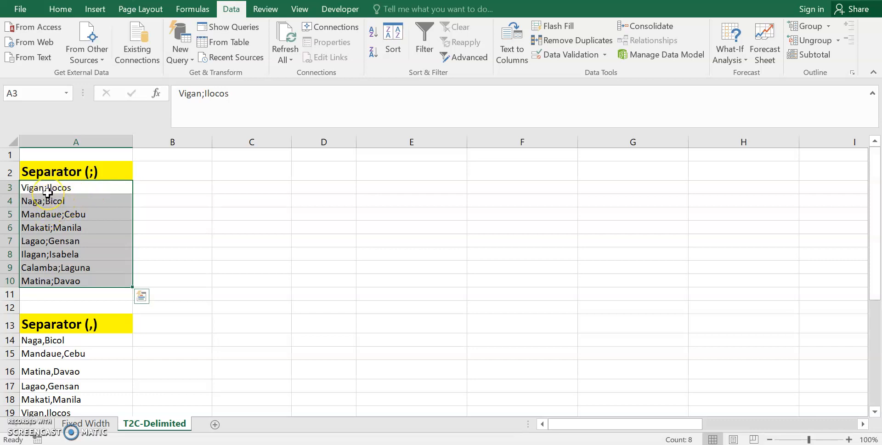
pyautogui.moveTo(50, 188); pyautogui.dragTo(58, 282)
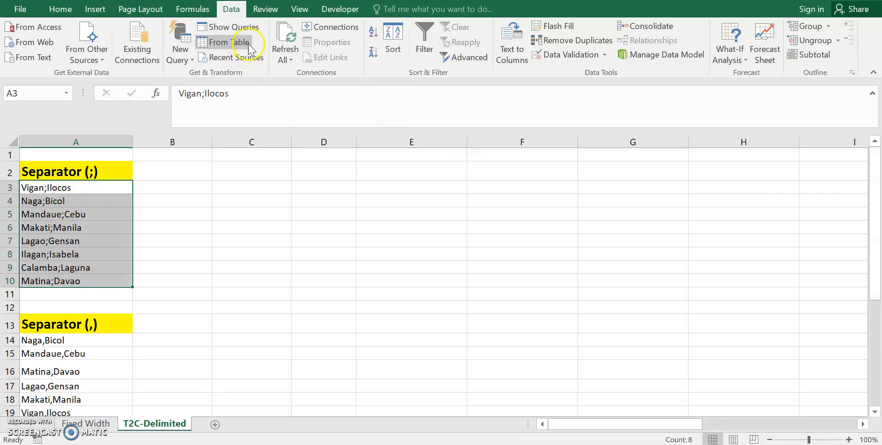
pyautogui.click(514, 49)
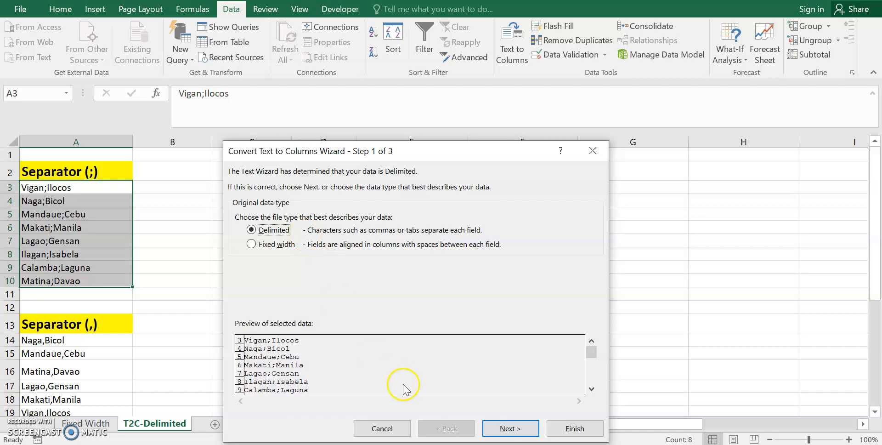
pyautogui.click(510, 428)
pyautogui.click(240, 219)
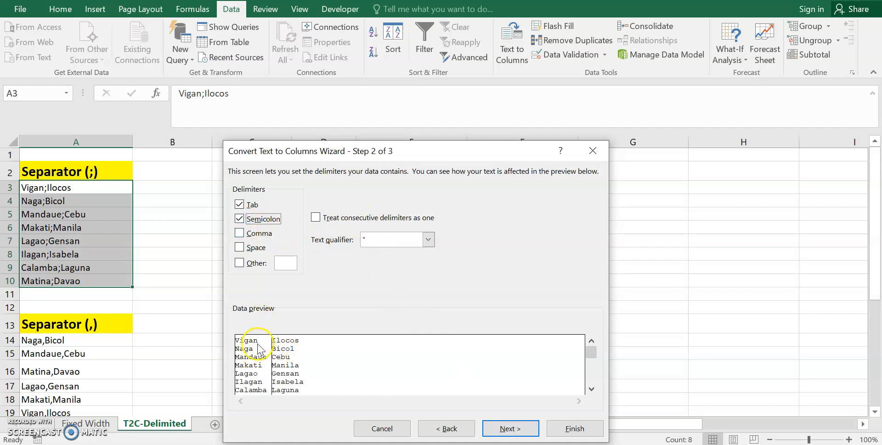
# Split the semicolon-separated entries in place with General format and destination A3, and undo the split
pyautogui.click(509, 434)
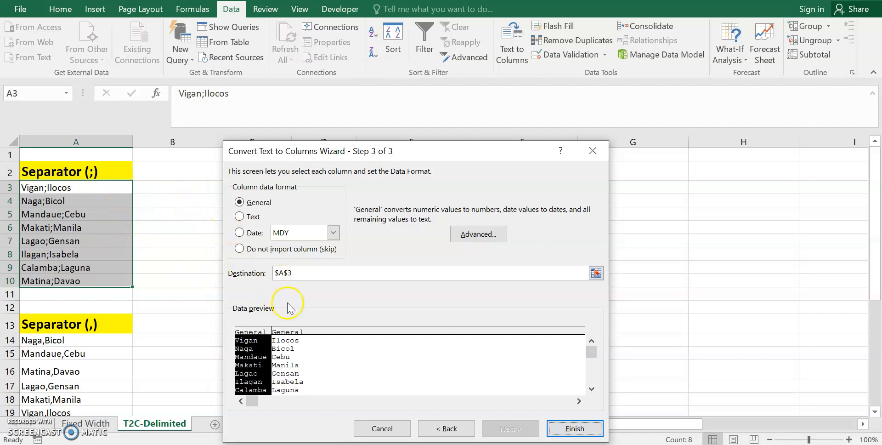
pyautogui.click(562, 430)
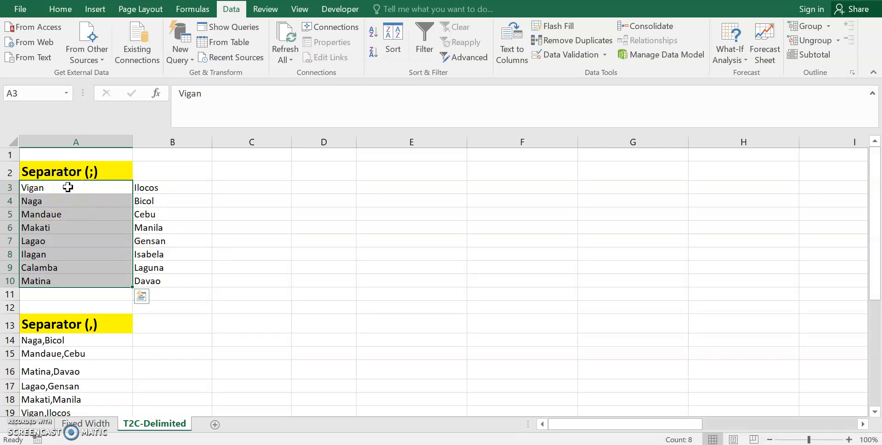
pyautogui.hotkey('ctrl', 'z')
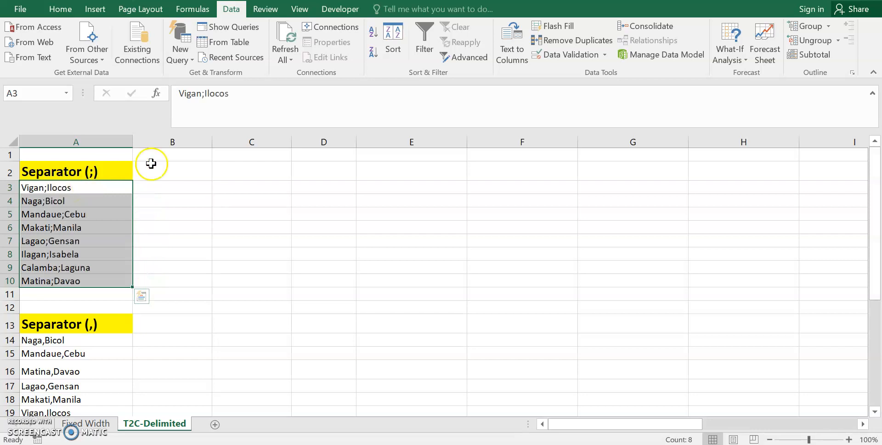
# Split A3:A10 with Text to Columns, keeping the Tab and Semicolon delimiters and placing the result at destination B3
pyautogui.click(501, 56)
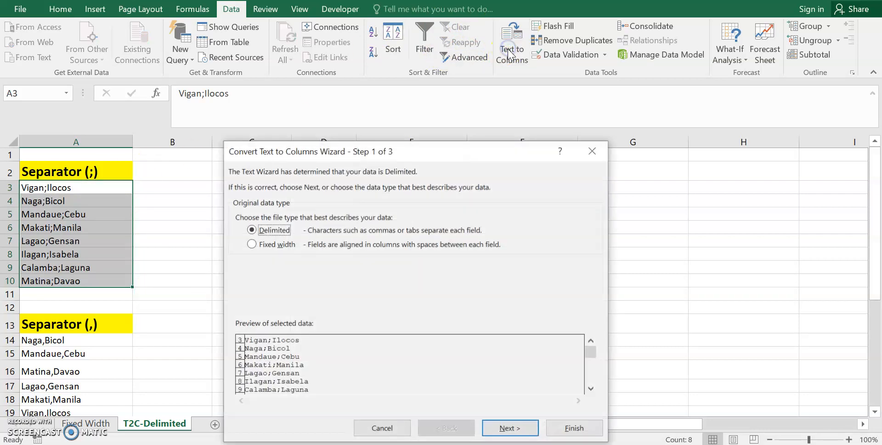
pyautogui.click(511, 427)
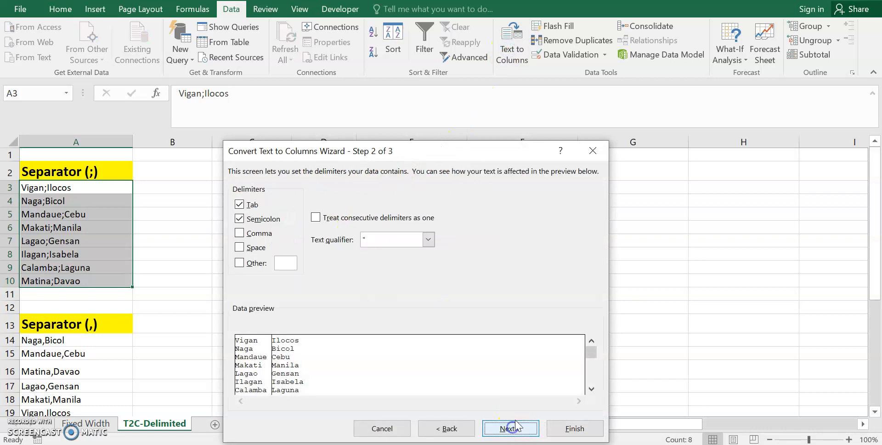
pyautogui.click(508, 427)
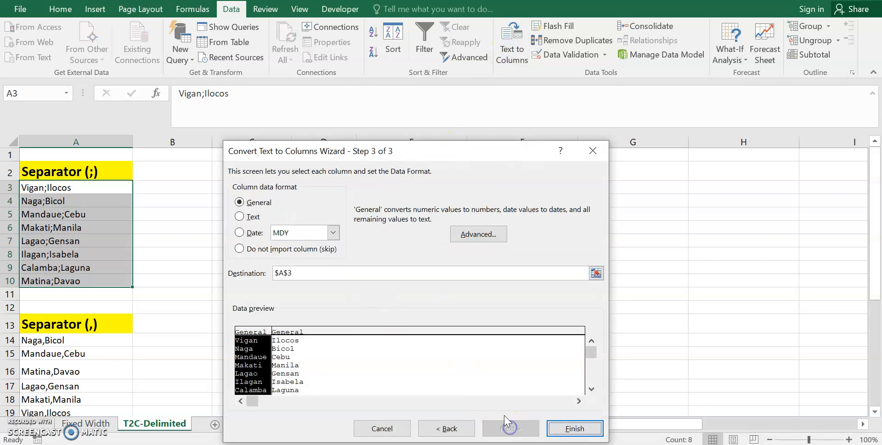
pyautogui.click(306, 276)
pyautogui.press('BackSpace')
pyautogui.press('BackSpace')
pyautogui.press('BackSpace')
pyautogui.press('BackSpace')
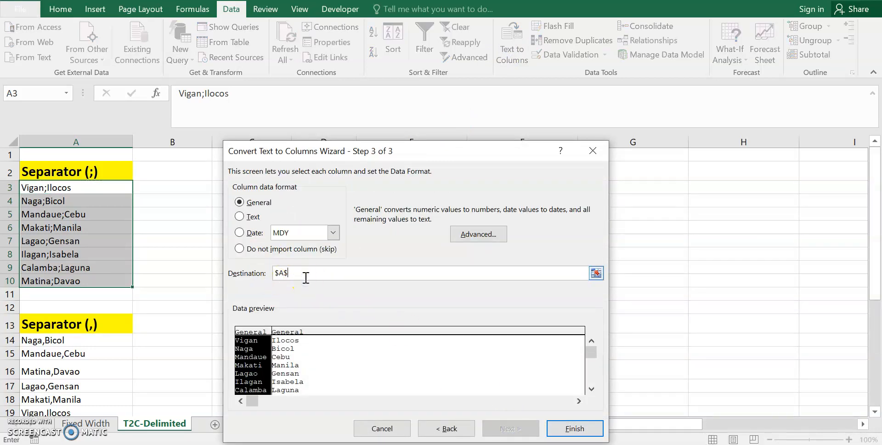
pyautogui.click(596, 273)
pyautogui.click(183, 188)
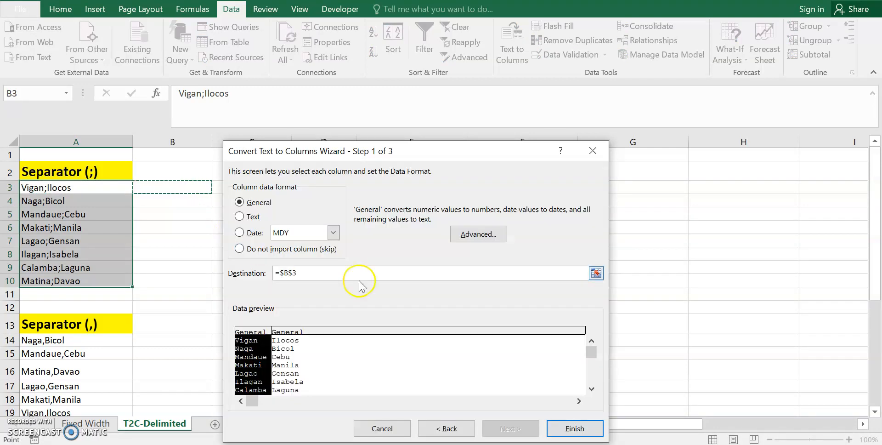
pyautogui.click(577, 429)
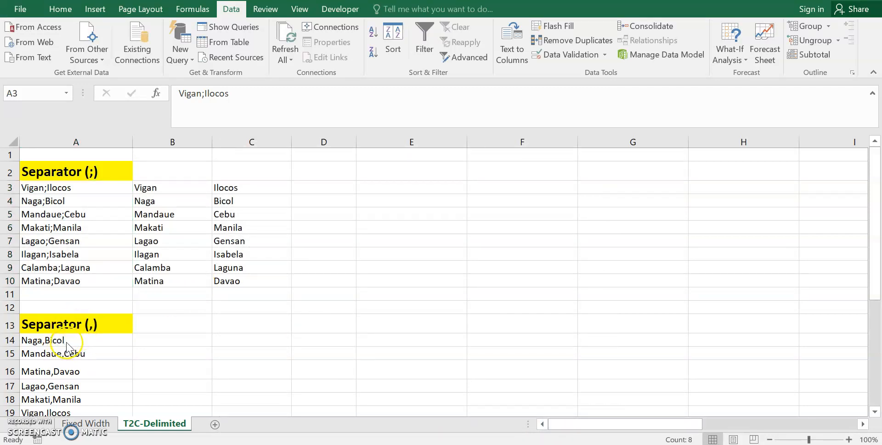
# Set up Text to Columns for the comma-separated entries in A14:A21 as delimited data, using Comma instead of Semicolon
pyautogui.click(68, 340)
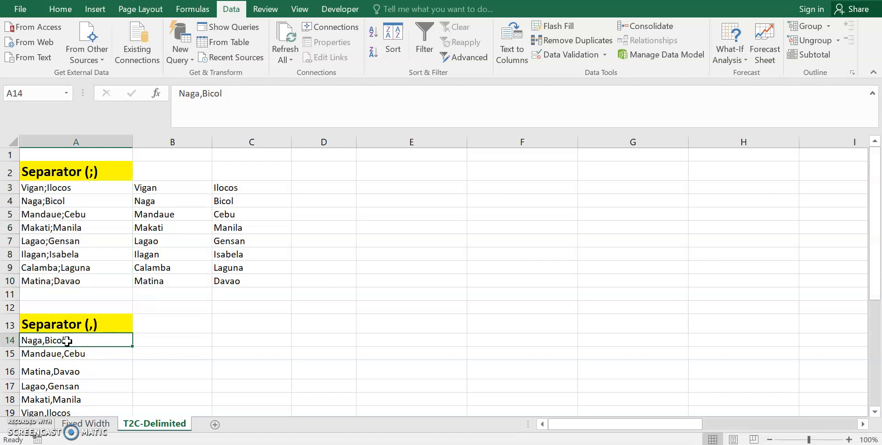
pyautogui.moveTo(52, 350); pyautogui.dragTo(51, 346)
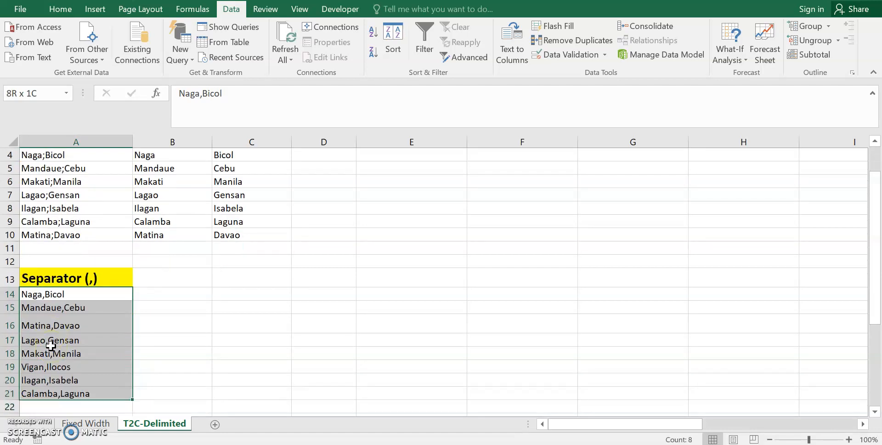
pyautogui.click(511, 48)
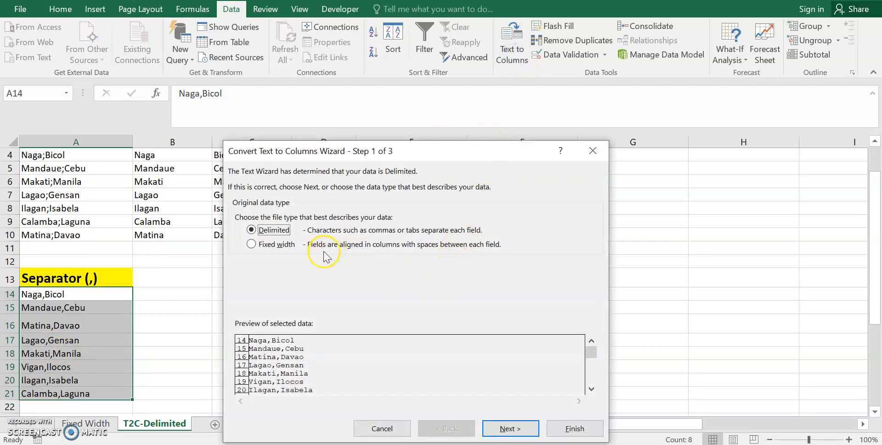
pyautogui.click(510, 428)
pyautogui.click(240, 218)
pyautogui.click(240, 233)
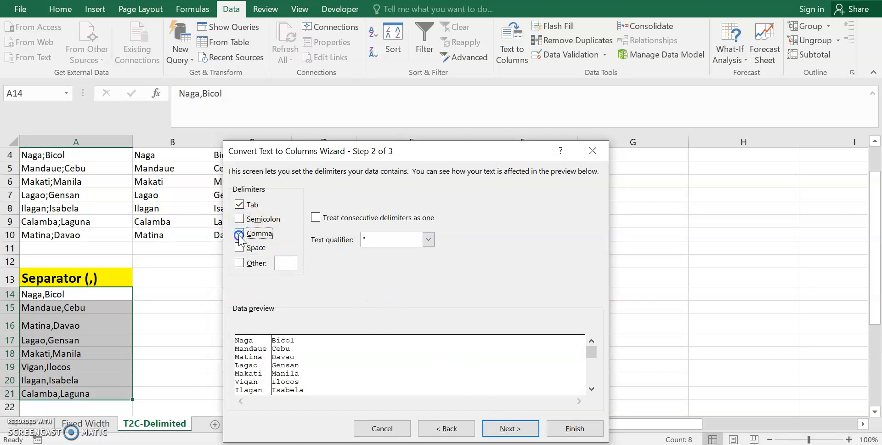
pyautogui.click(509, 427)
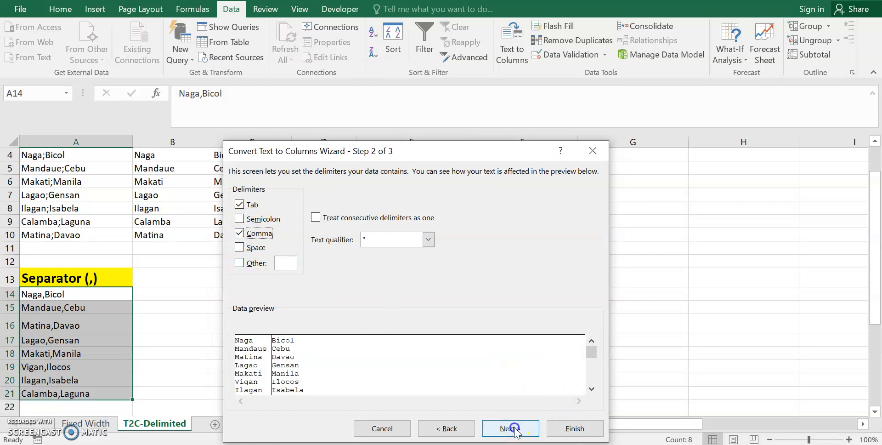
# Set the destination to B14, finish splitting the comma-separated entries, and select the resulting range B14:C21
pyautogui.doubleClick(303, 273)
pyautogui.write('$A$14')
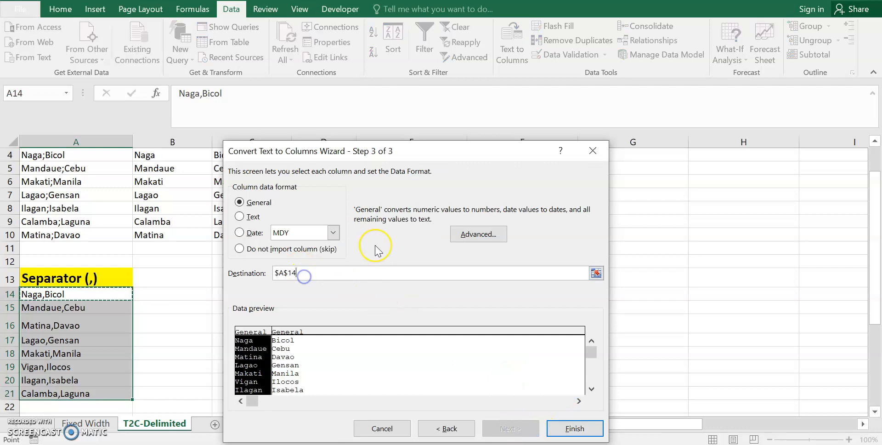
pyautogui.click(597, 274)
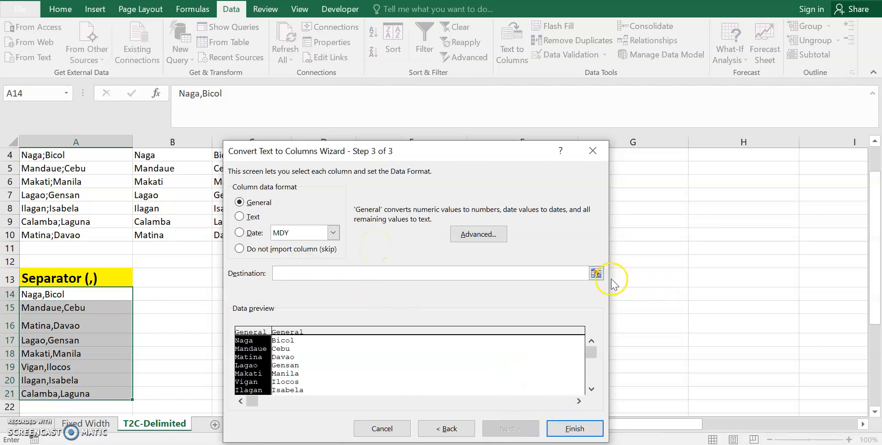
pyautogui.click(175, 291)
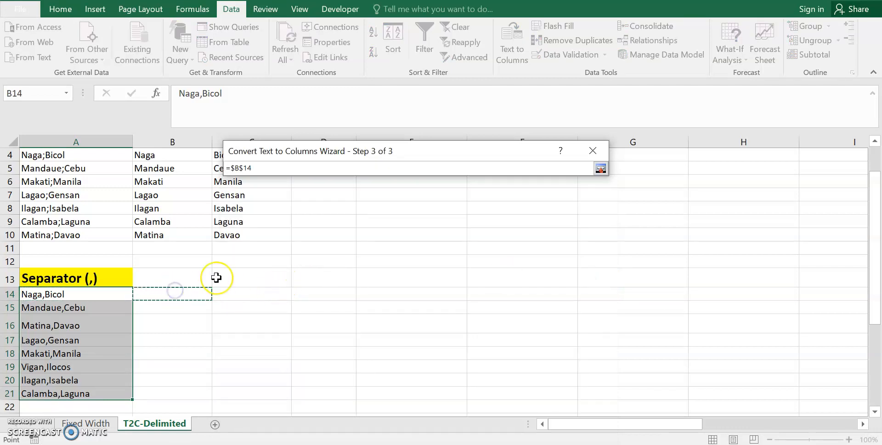
pyautogui.press('Return')
pyautogui.click(574, 427)
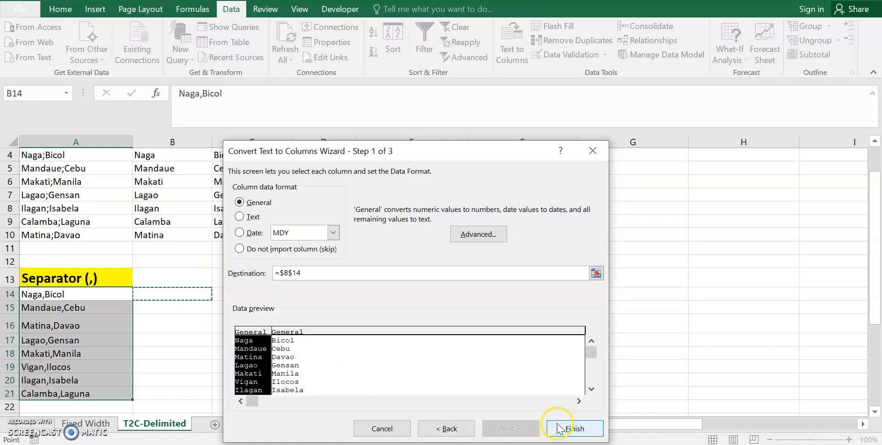
pyautogui.moveTo(153, 292); pyautogui.dragTo(239, 390)
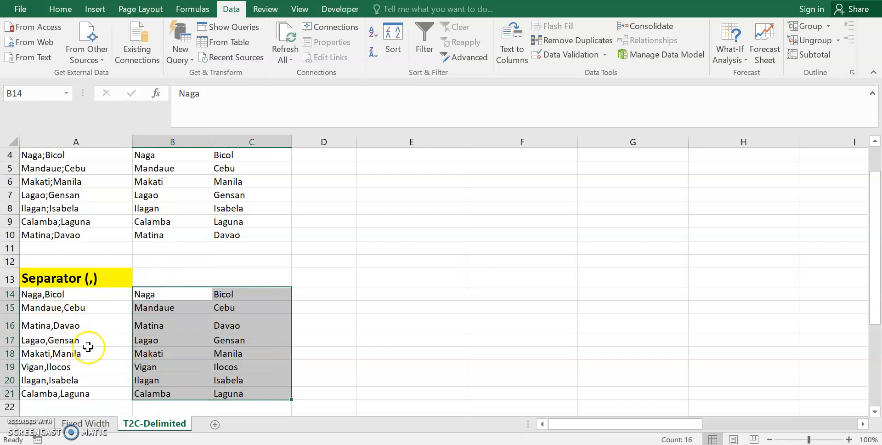
# Set up Text to Columns for the space-separated entries in A25:A32 as delimited data, using Space instead of Comma
pyautogui.scroll(-3, 88, 346)
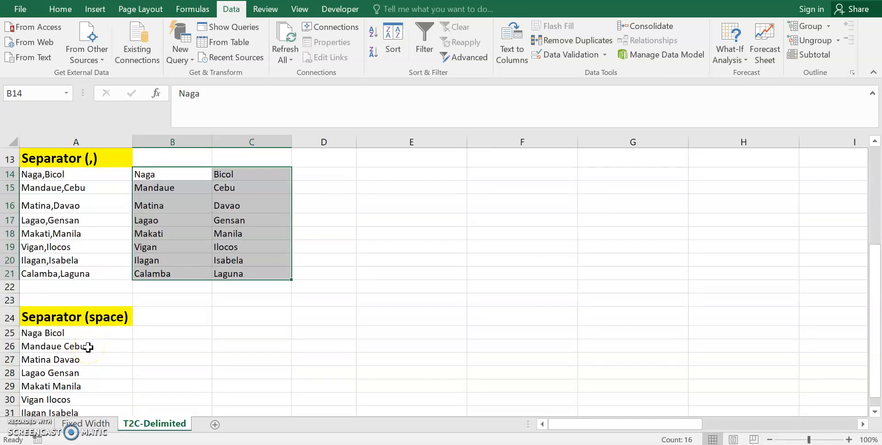
pyautogui.scroll(-1, 89, 347)
pyautogui.click(74, 274)
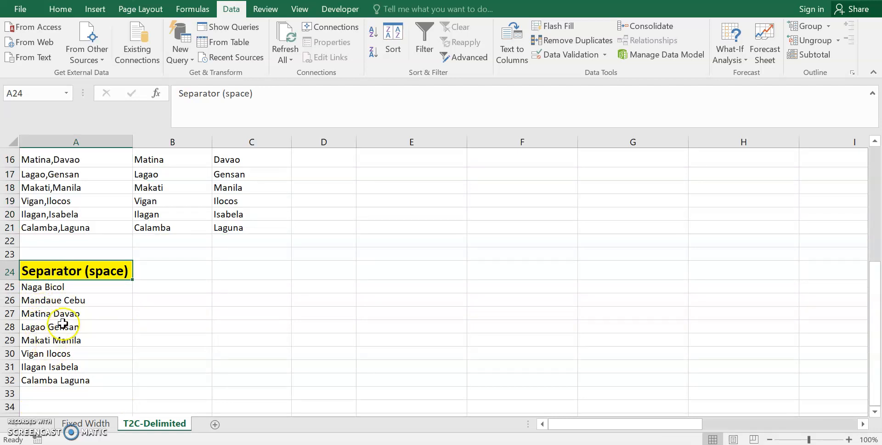
pyautogui.moveTo(67, 289); pyautogui.dragTo(68, 378)
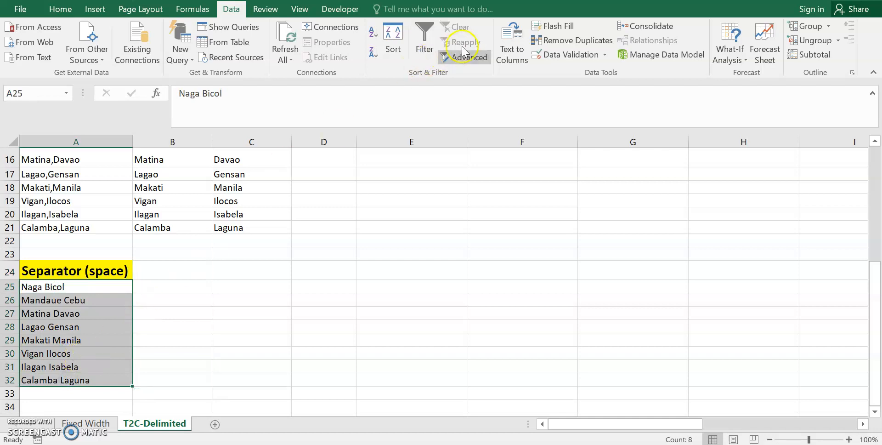
pyautogui.click(523, 48)
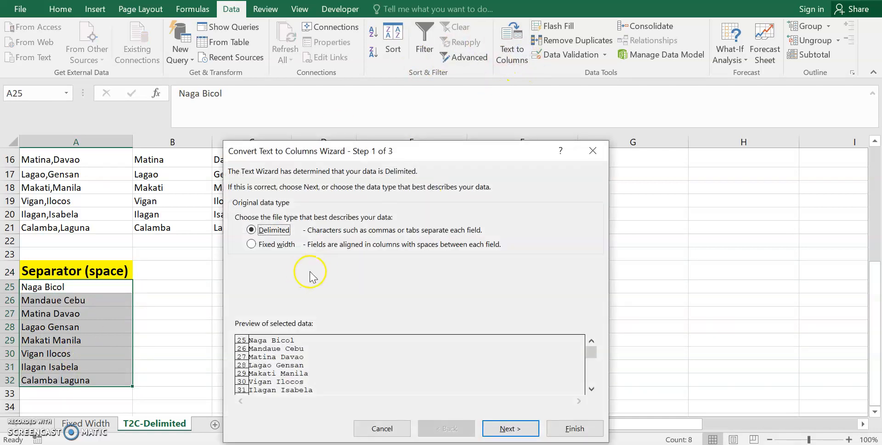
pyautogui.click(510, 429)
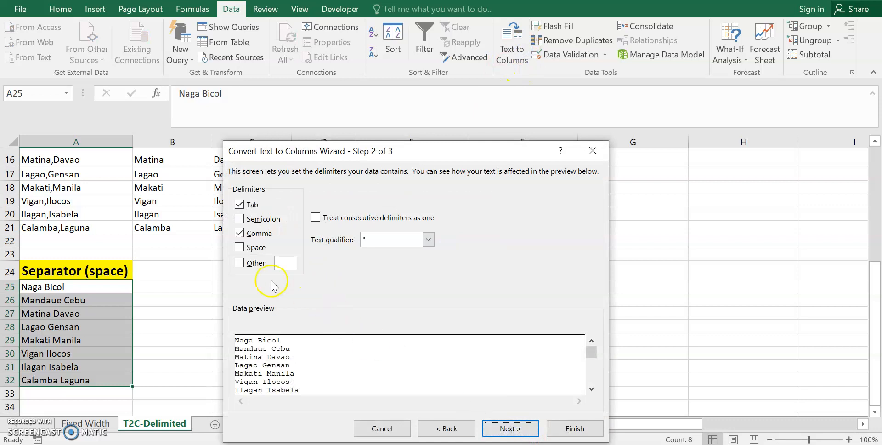
pyautogui.click(244, 232)
pyautogui.click(239, 248)
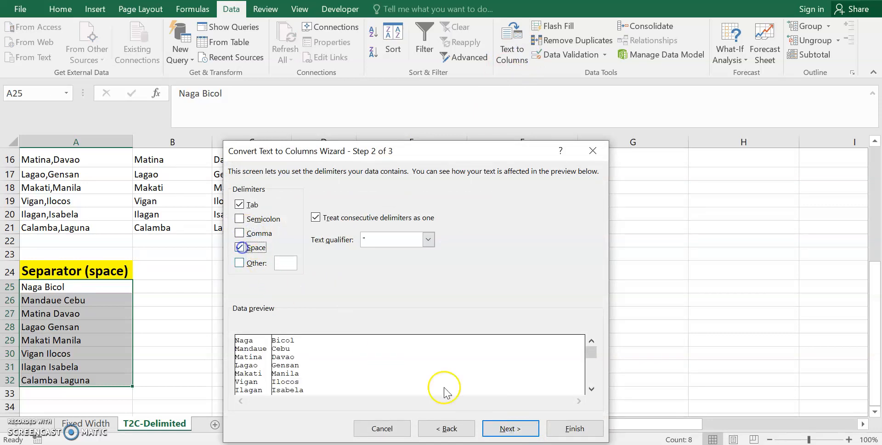
# Split the space-separated entries in place with destination A25, and undo the split
pyautogui.click(510, 428)
pyautogui.click(569, 429)
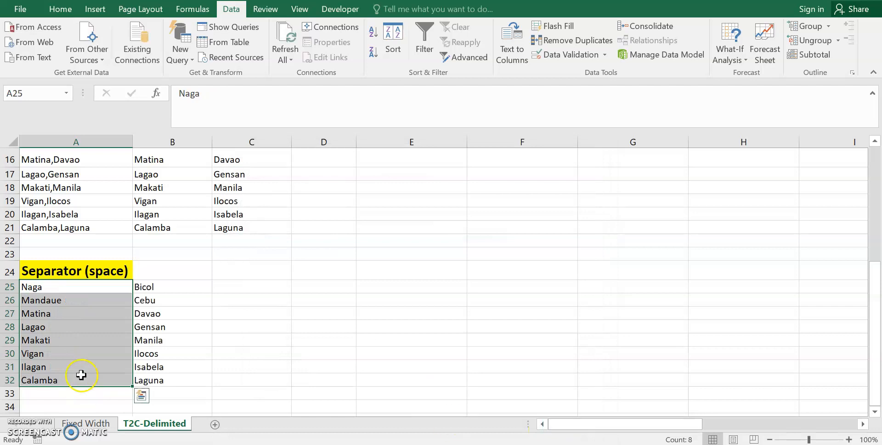
pyautogui.hotkey('ctrl', 'z')
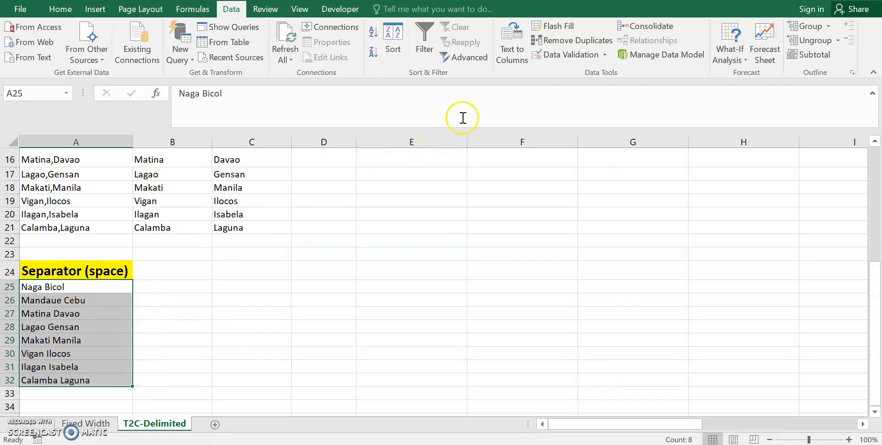
# Split the space-separated entries in A25:A32 with delimited Text to Columns, using B25 as the destination
pyautogui.click(512, 50)
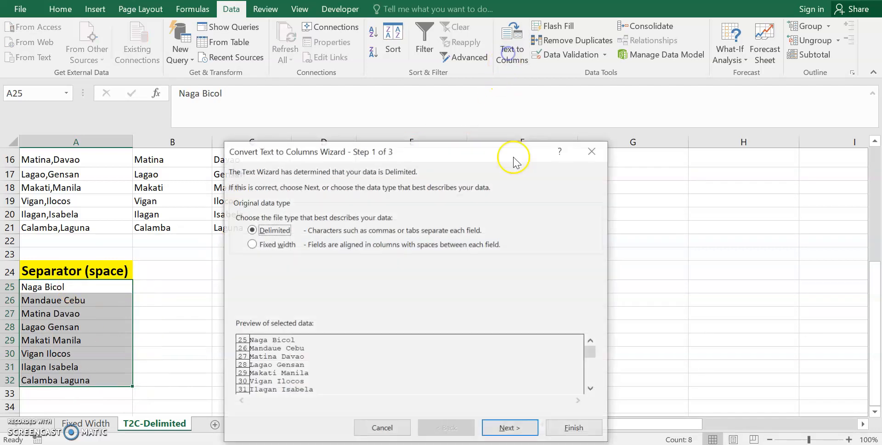
pyautogui.click(508, 428)
pyautogui.click(508, 428)
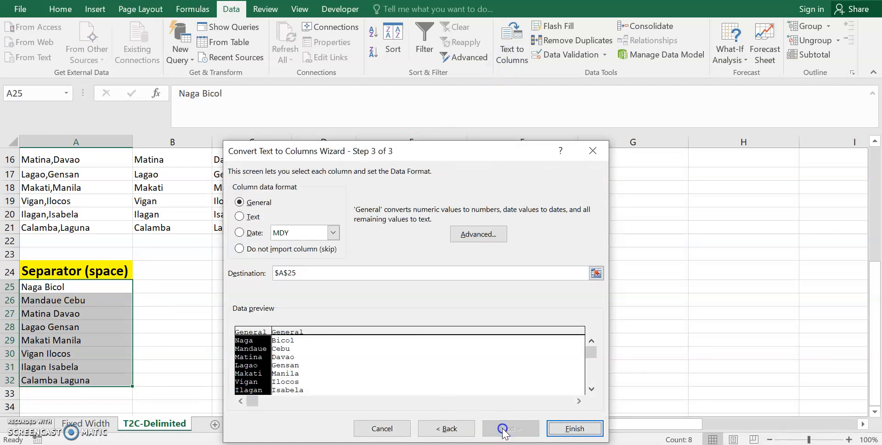
pyautogui.click(306, 273)
pyautogui.press('BackSpace')
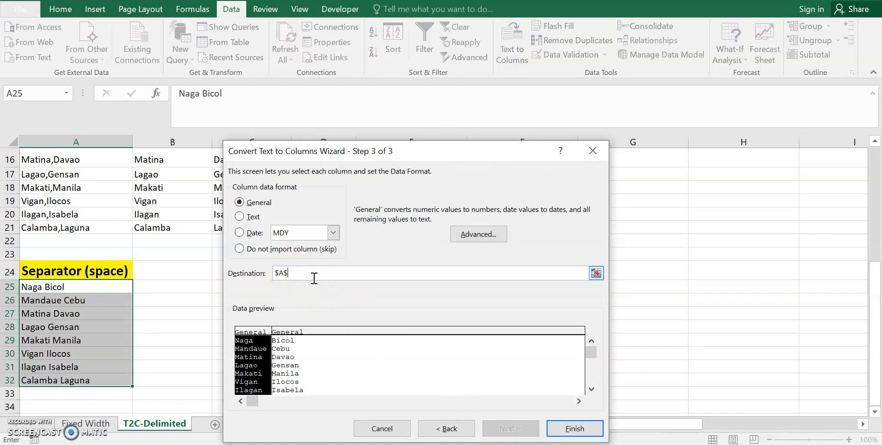
pyautogui.click(596, 273)
pyautogui.click(154, 286)
pyautogui.press('Return')
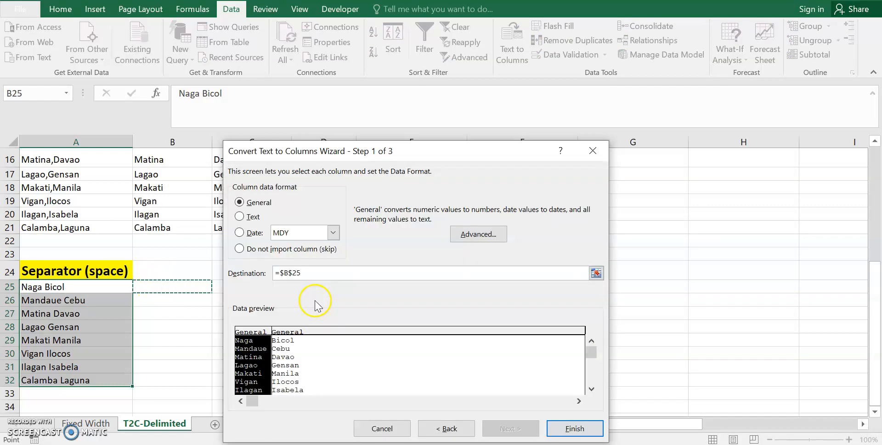
pyautogui.click(575, 428)
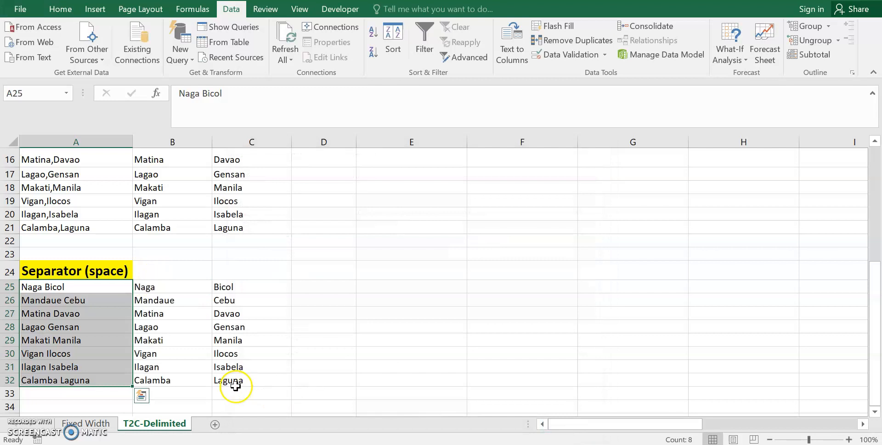
pyautogui.click(35, 286)
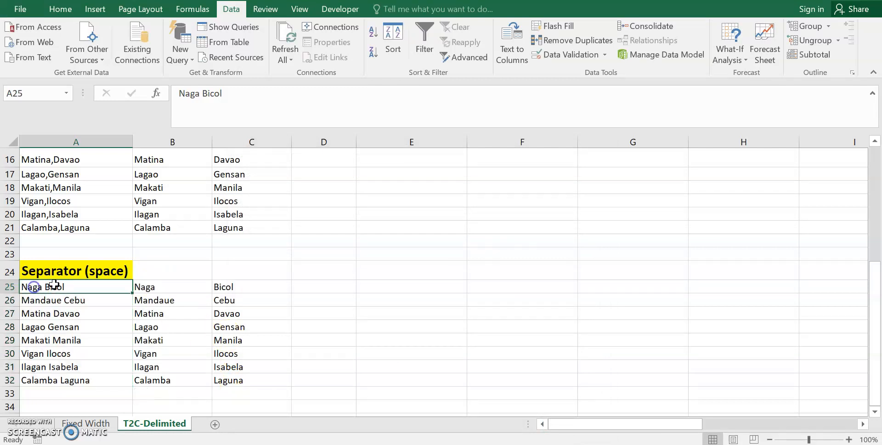
# Delete columns D:G twice to remove the empty columns between the split results and the Separator (@) list
pyautogui.scroll(2, 43, 287)
pyautogui.scroll(3, 40, 262)
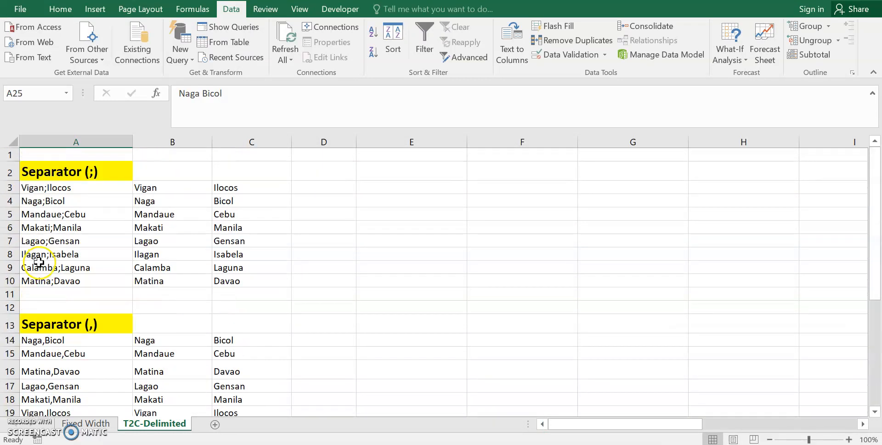
pyautogui.click(89, 197)
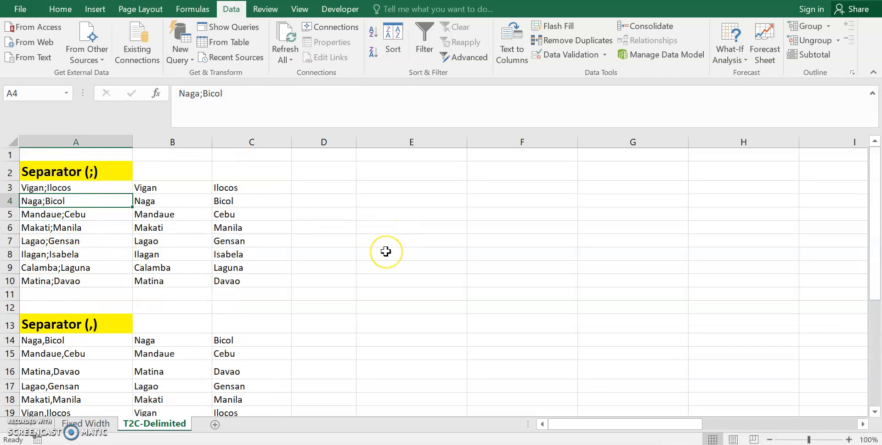
pyautogui.click(289, 142)
pyautogui.moveTo(321, 142); pyautogui.dragTo(617, 179)
pyautogui.hotkey('ctrl', '-')
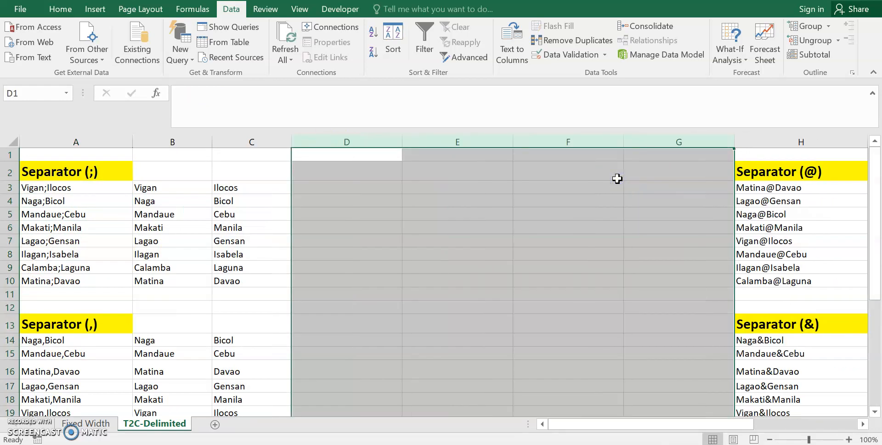
pyautogui.hotkey('ctrl', '-')
pyautogui.click(415, 202)
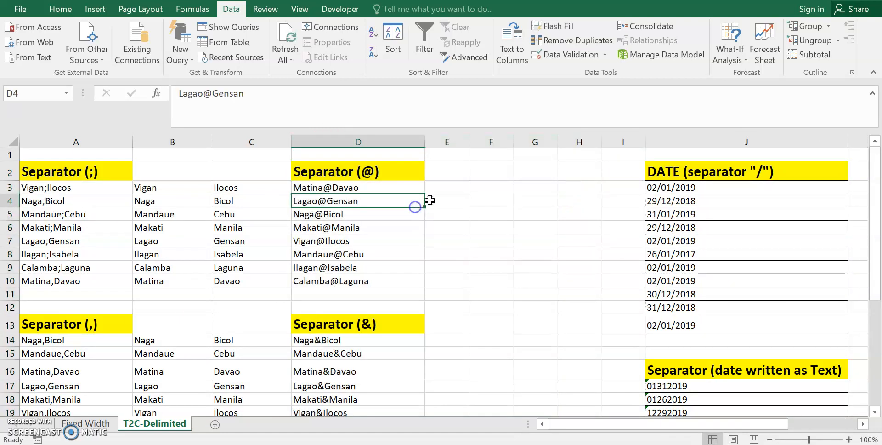
# Insert three columns at G:I, between the Separator (@) and Separator (&) lists and the DATE list
pyautogui.click(374, 173)
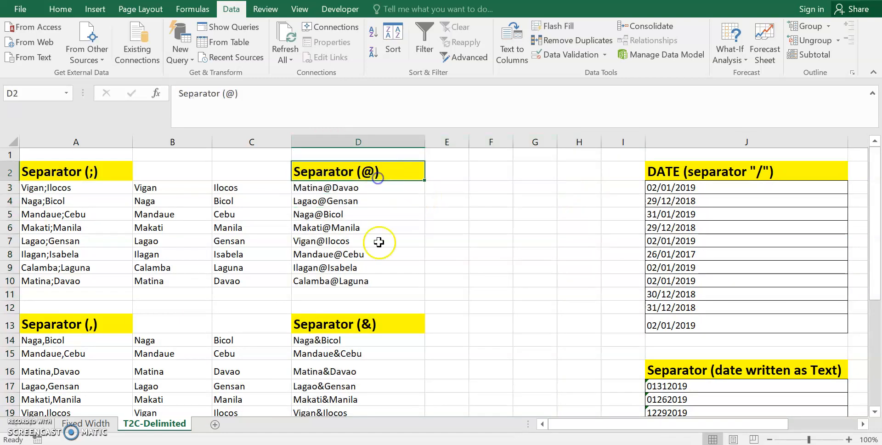
pyautogui.click(381, 325)
pyautogui.scroll(-1, 385, 340)
pyautogui.scroll(-2, 385, 340)
pyautogui.scroll(3, 385, 340)
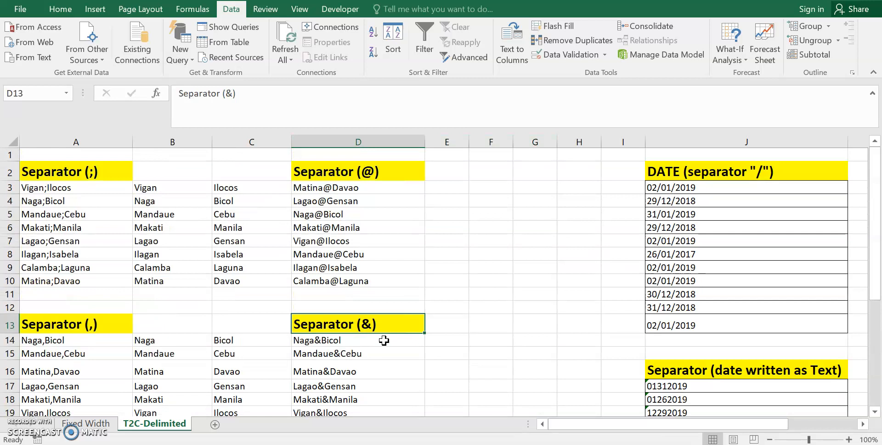
pyautogui.moveTo(531, 140); pyautogui.dragTo(609, 140)
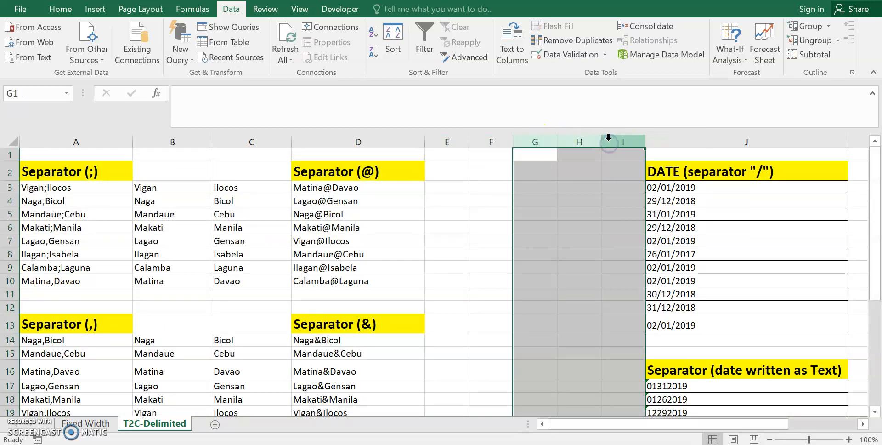
pyautogui.hotkey('ctrl', 'shift', '+')
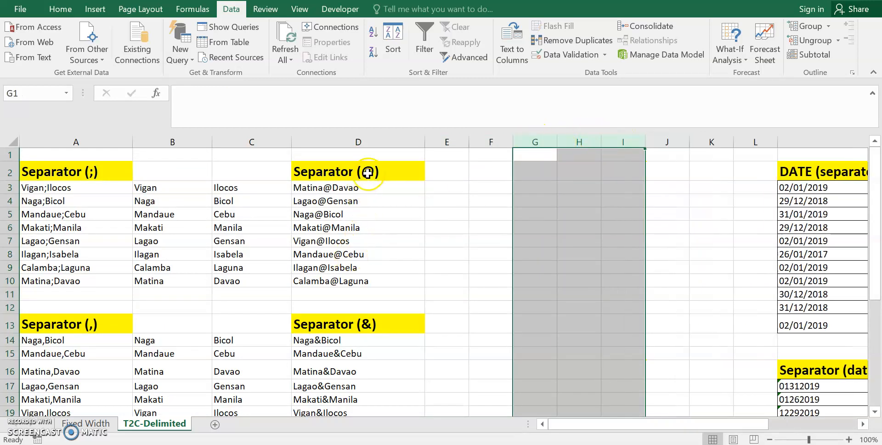
# Set up Text to Columns for D3:D10 as delimited data, using Other with @ as the delimiter instead of Space
pyautogui.click(368, 172)
pyautogui.moveTo(365, 188); pyautogui.dragTo(370, 284)
pyautogui.click(512, 46)
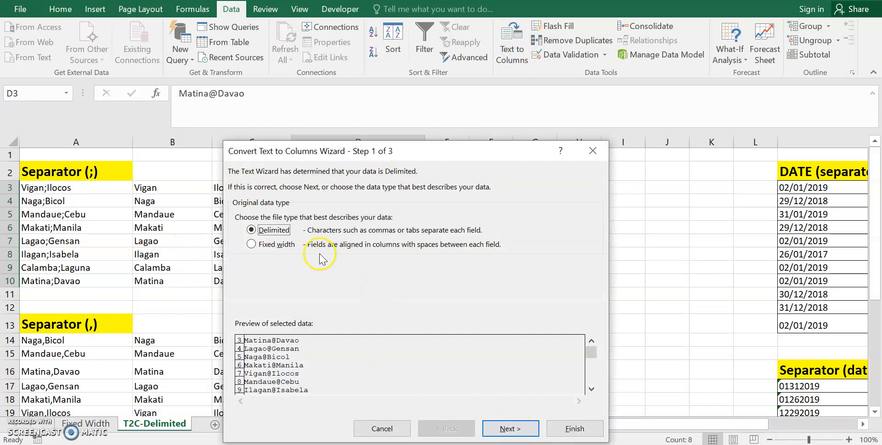
pyautogui.click(498, 429)
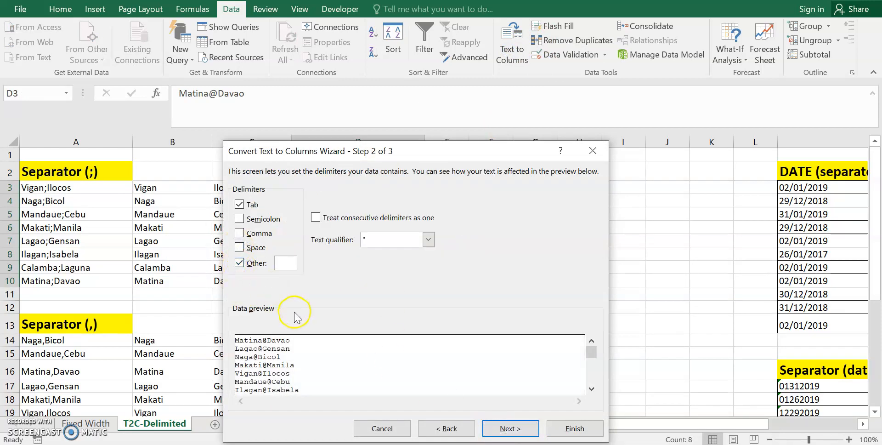
pyautogui.write('@')
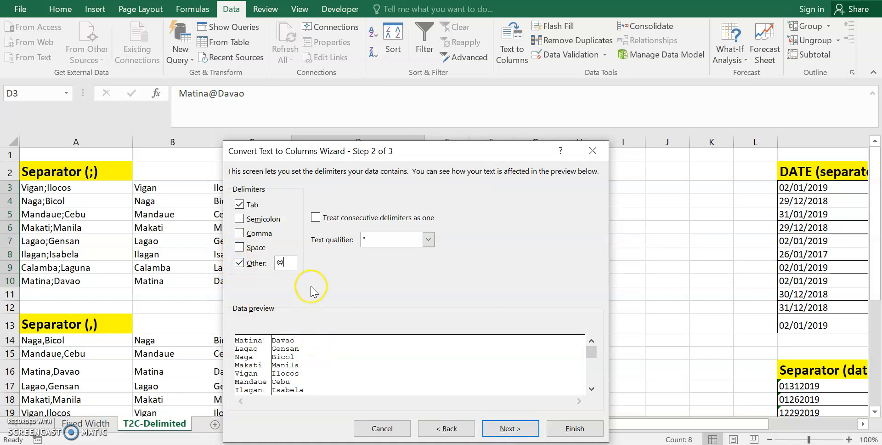
# Set the destination to E3 and finish splitting the @-separated entries
pyautogui.click(509, 428)
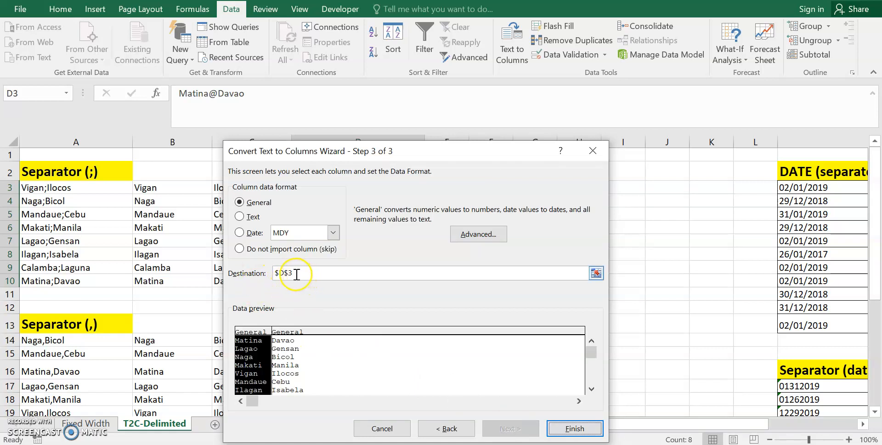
pyautogui.moveTo(416, 153); pyautogui.dragTo(670, 164)
pyautogui.click(569, 288)
pyautogui.press('BackSpace')
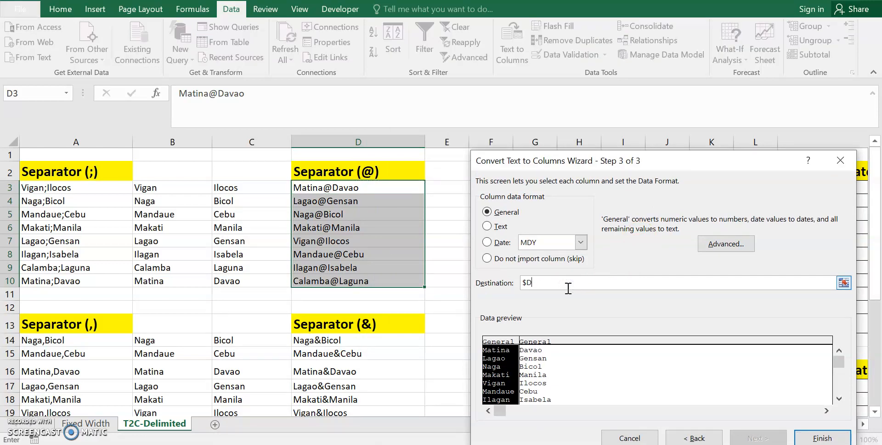
pyautogui.click(448, 189)
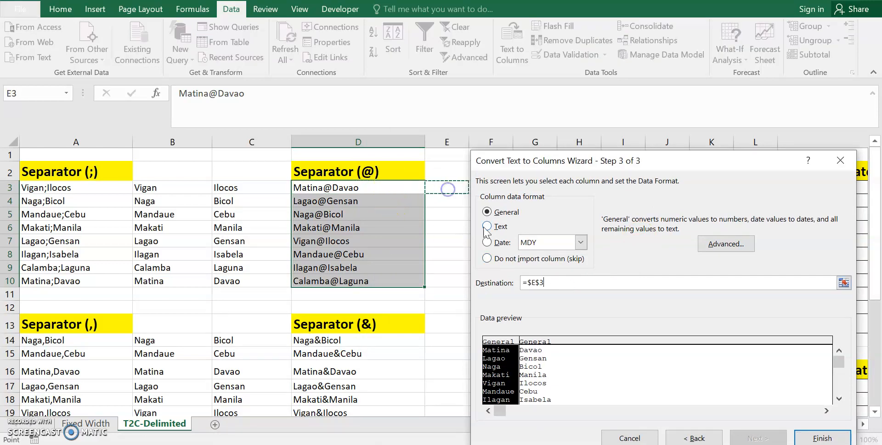
pyautogui.click(813, 439)
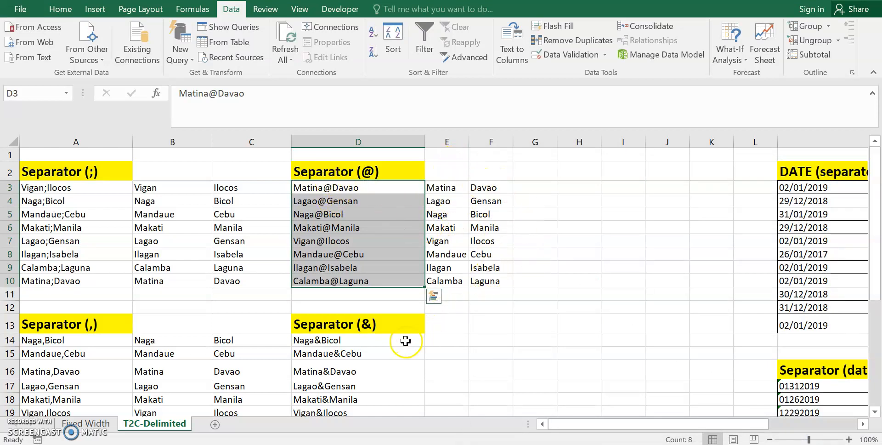
# Set up Text to Columns for D14:D21 as delimited data, using & as the Other delimiter
pyautogui.scroll(-1, 359, 324)
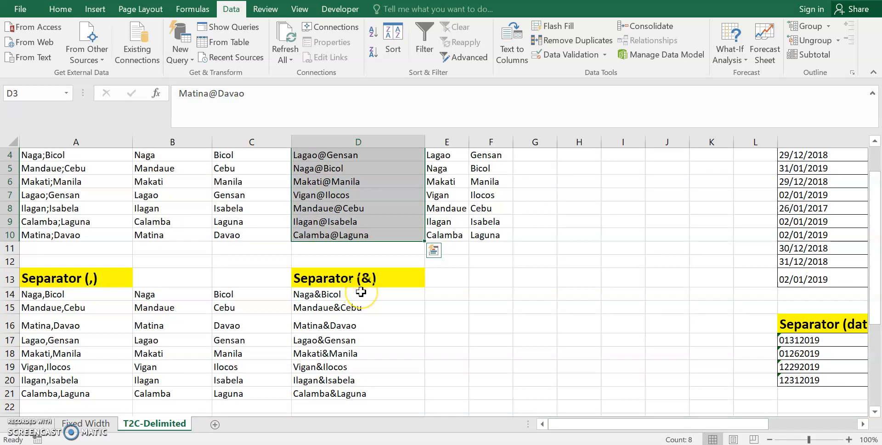
pyautogui.scroll(1, 361, 293)
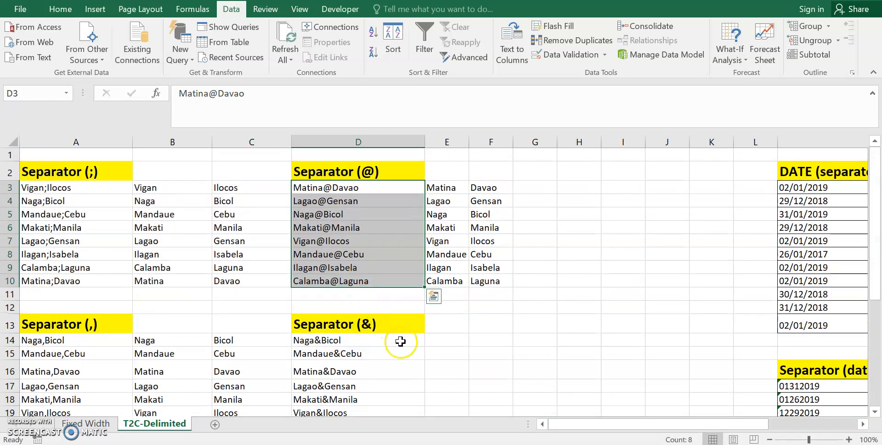
pyautogui.moveTo(366, 343); pyautogui.dragTo(363, 406)
pyautogui.click(512, 46)
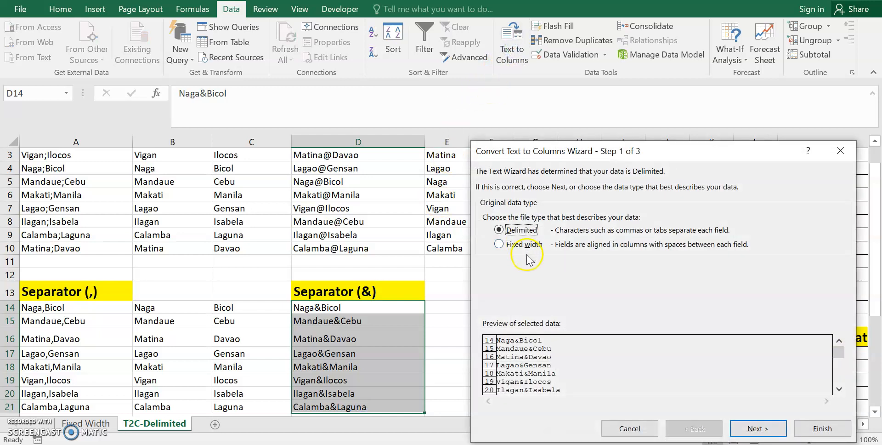
pyautogui.click(758, 427)
pyautogui.click(530, 263)
pyautogui.write('&')
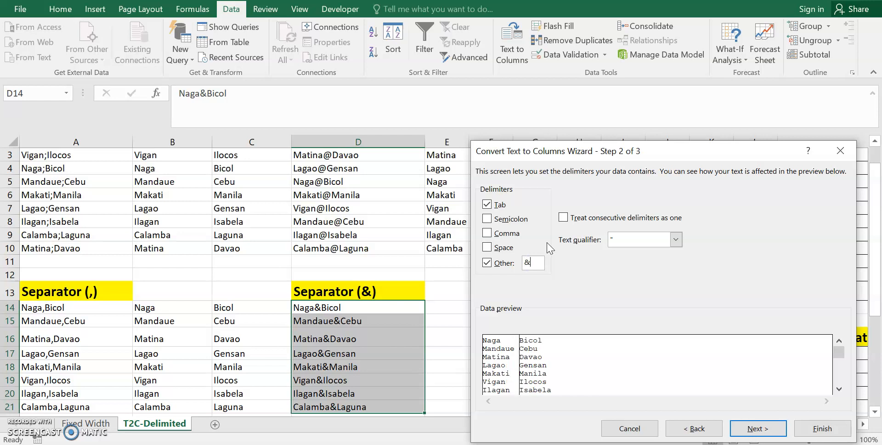
# Set the destination to E14 and finish splitting the &-separated entries
pyautogui.click(758, 428)
pyautogui.click(567, 273)
pyautogui.press('BackSpace')
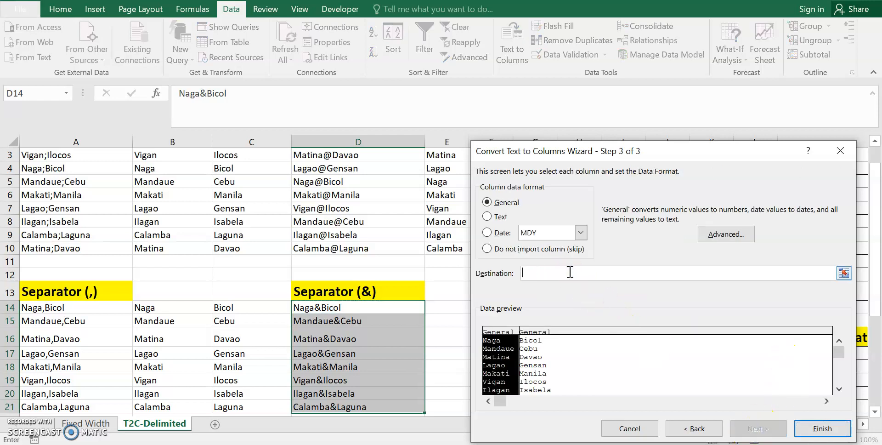
pyautogui.click(448, 308)
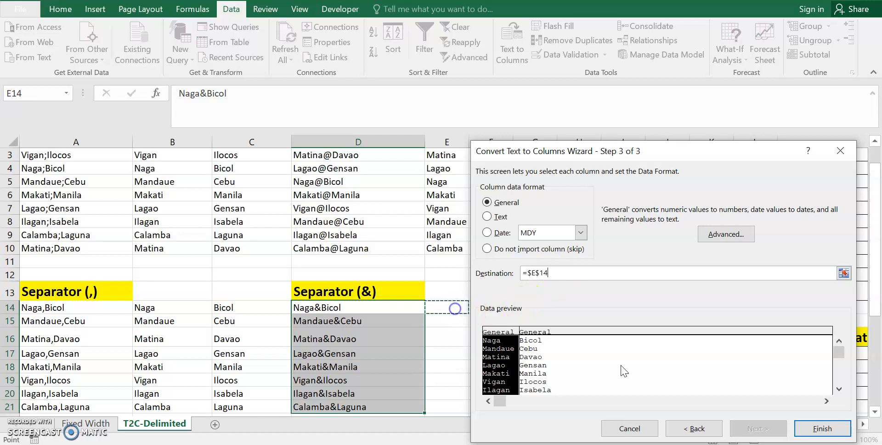
pyautogui.click(822, 429)
pyautogui.scroll(-2, 450, 352)
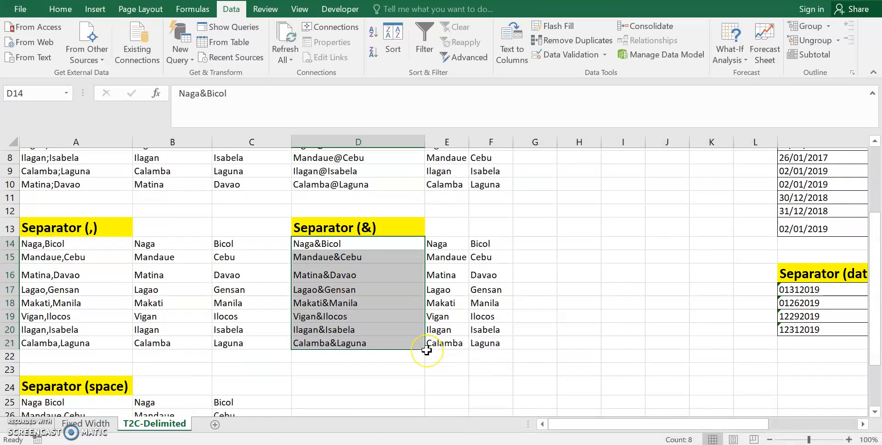
# Review the Other delimiter option in Text to Columns for the @-separated entries in D3:D10, and cancel the wizard
pyautogui.scroll(3, 427, 350)
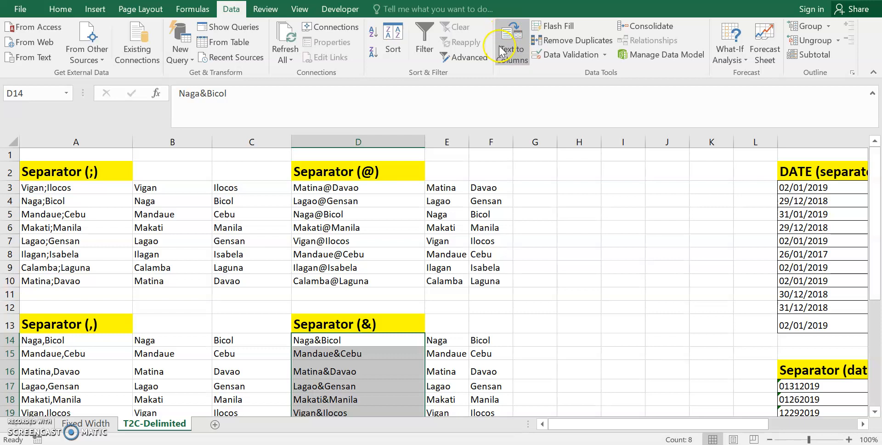
pyautogui.moveTo(359, 188); pyautogui.dragTo(366, 281)
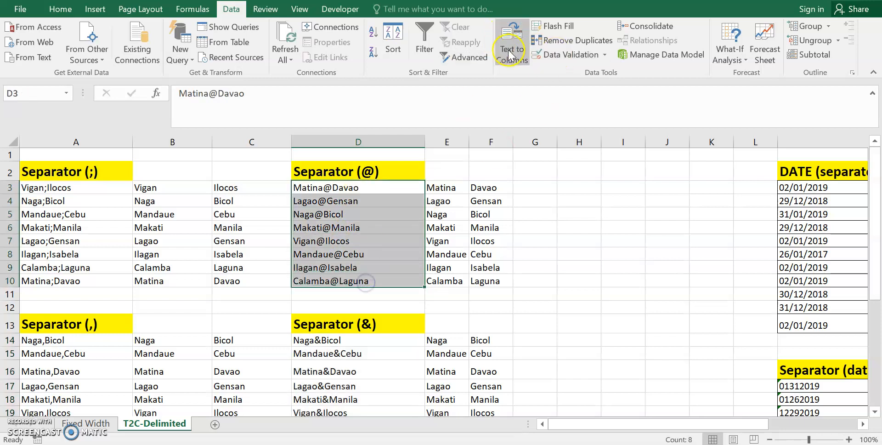
pyautogui.click(512, 46)
pyautogui.click(756, 428)
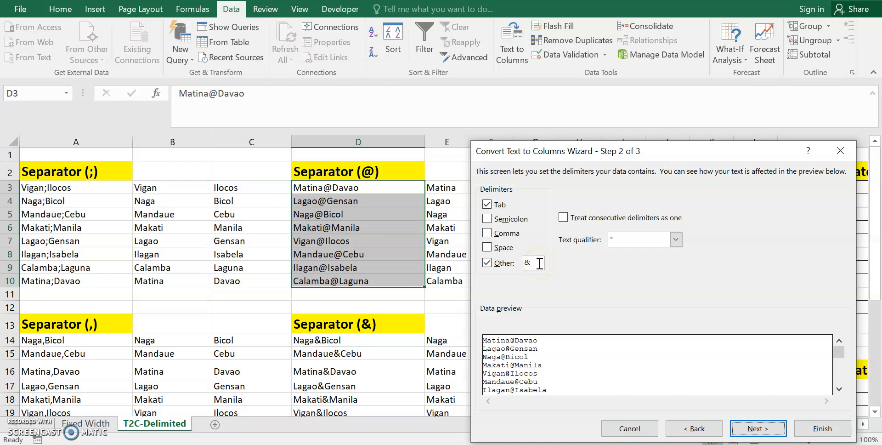
pyautogui.press('Escape')
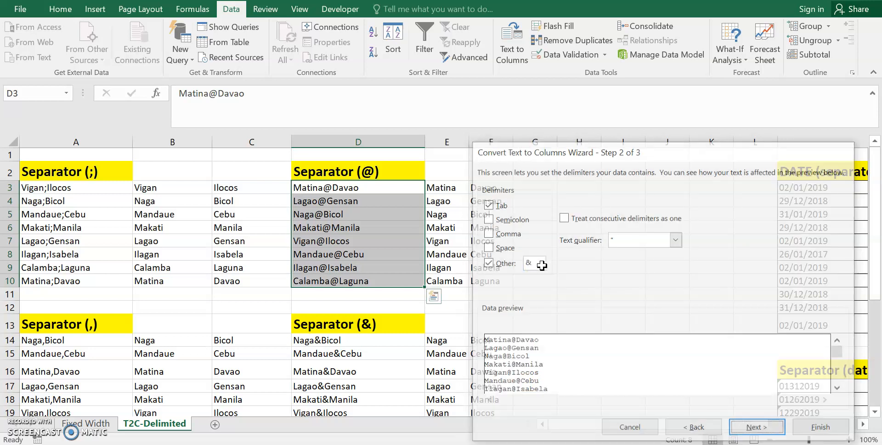
# Set up Text to Columns for the slash-separated dates in M3:M13 as delimited data, using / as the Other delimiter
pyautogui.moveTo(719, 426); pyautogui.dragTo(800, 427)
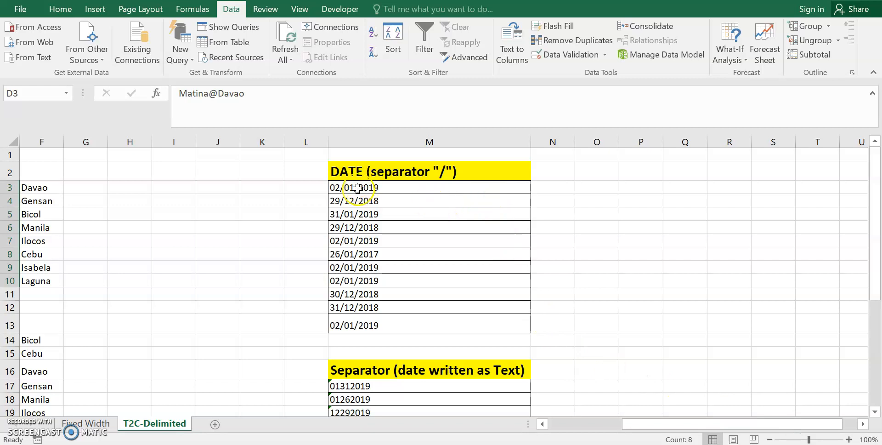
pyautogui.moveTo(363, 187); pyautogui.dragTo(370, 296)
pyautogui.moveTo(346, 186); pyautogui.dragTo(367, 324)
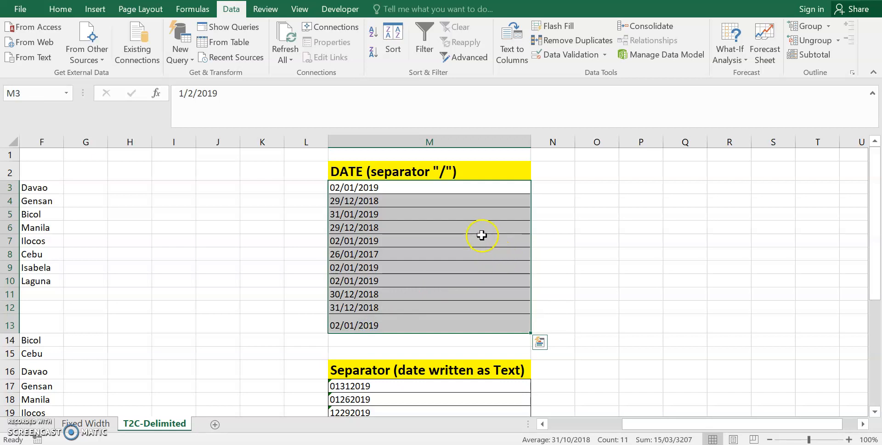
pyautogui.click(513, 59)
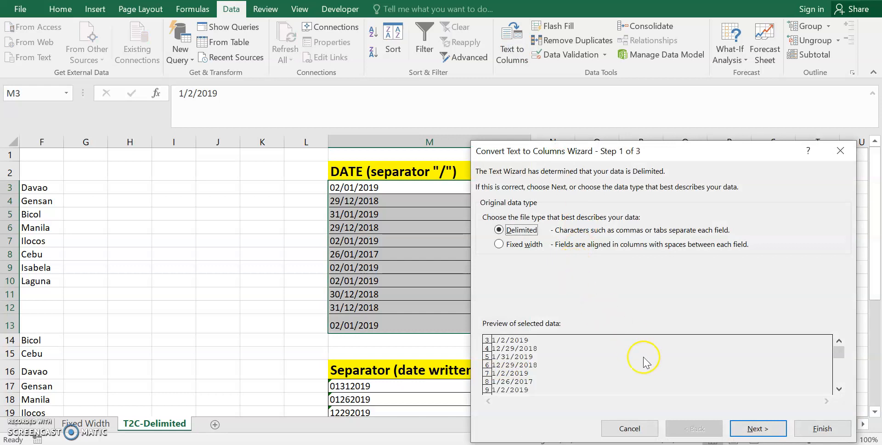
pyautogui.click(766, 429)
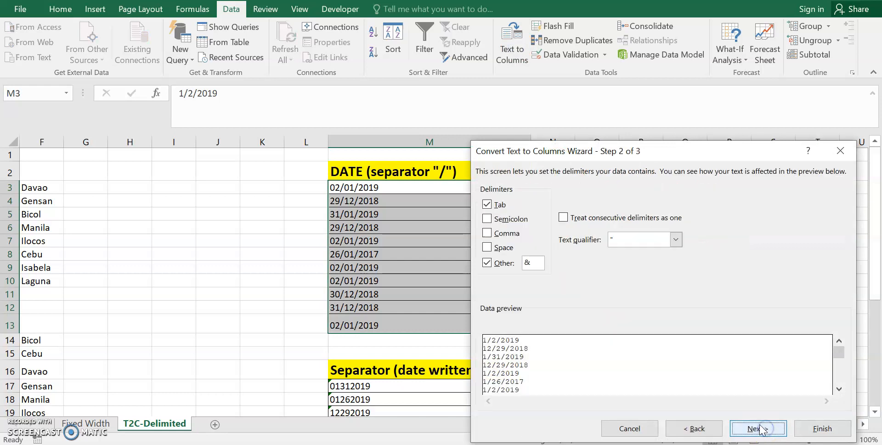
pyautogui.click(488, 262)
pyautogui.click(488, 263)
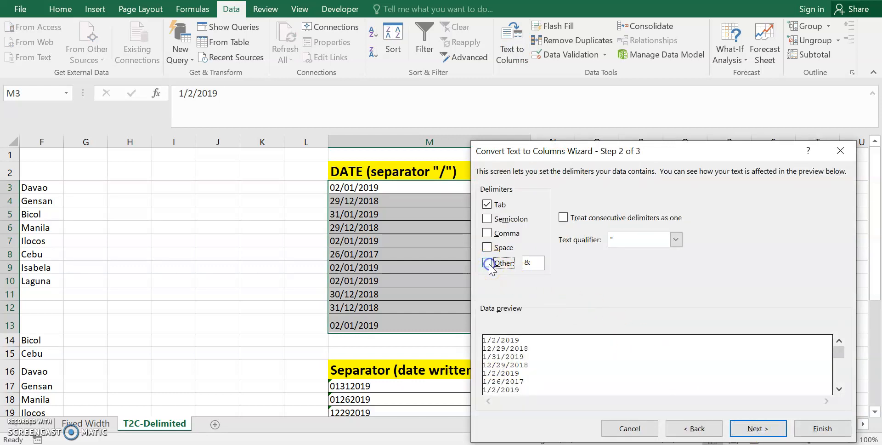
pyautogui.click(487, 263)
pyautogui.write('/')
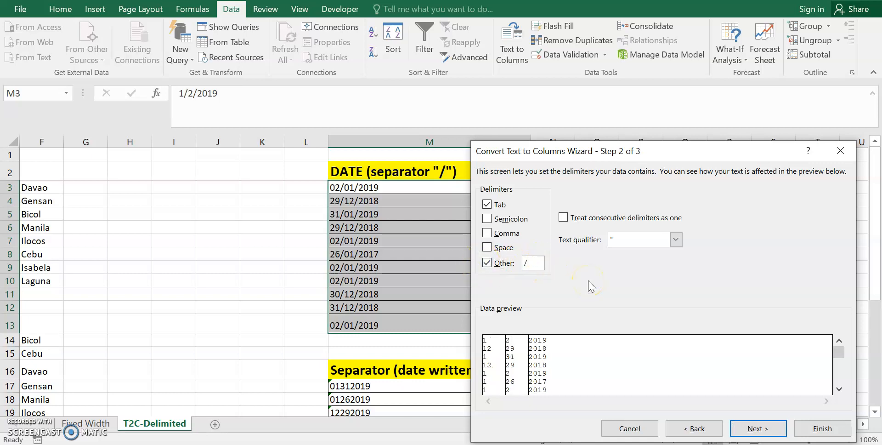
pyautogui.click(758, 429)
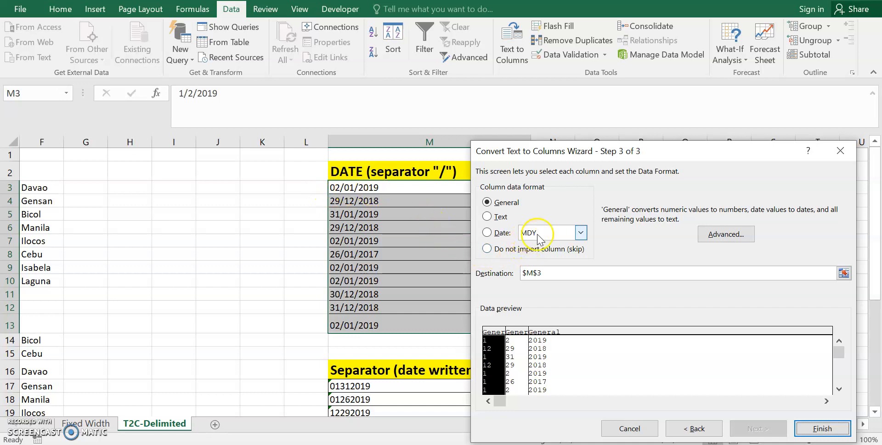
# Format the first split column as an MDY date, set the destination to N3, and finish splitting the slash-separated dates
pyautogui.click(488, 234)
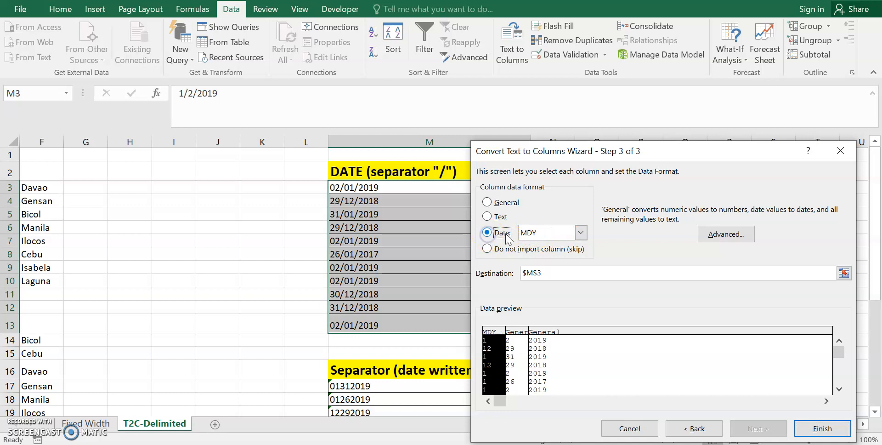
pyautogui.click(581, 232)
pyautogui.click(549, 249)
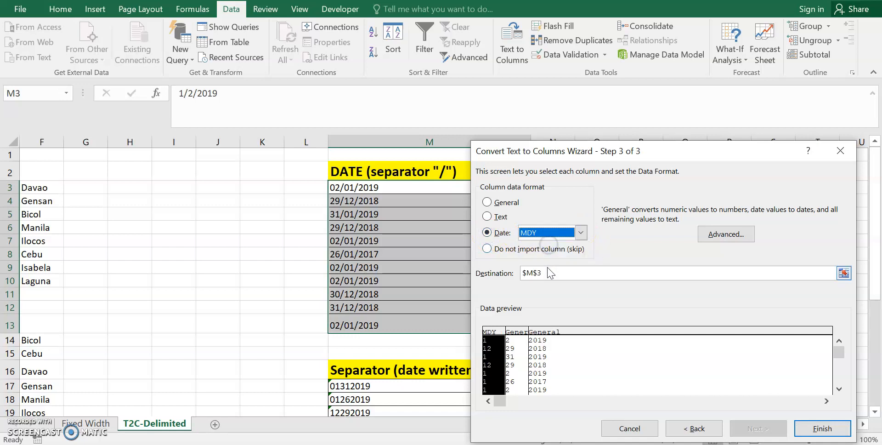
pyautogui.click(608, 273)
pyautogui.press('BackSpace')
pyautogui.moveTo(698, 153); pyautogui.dragTo(748, 96)
pyautogui.click(554, 188)
pyautogui.click(851, 377)
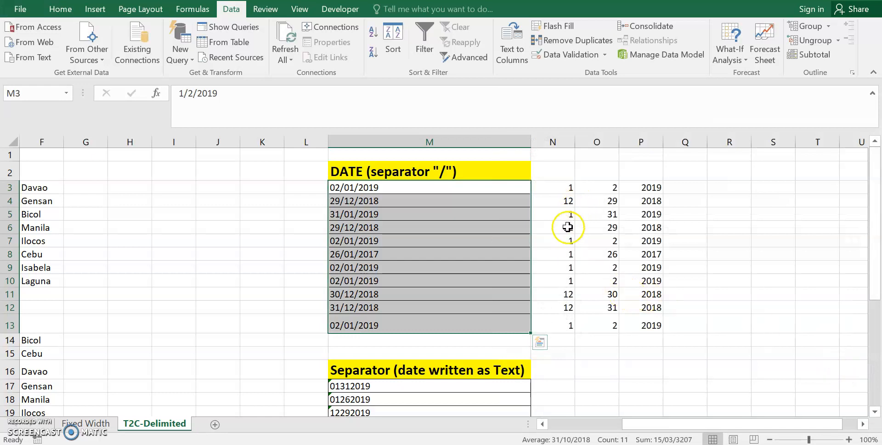
pyautogui.click(566, 189)
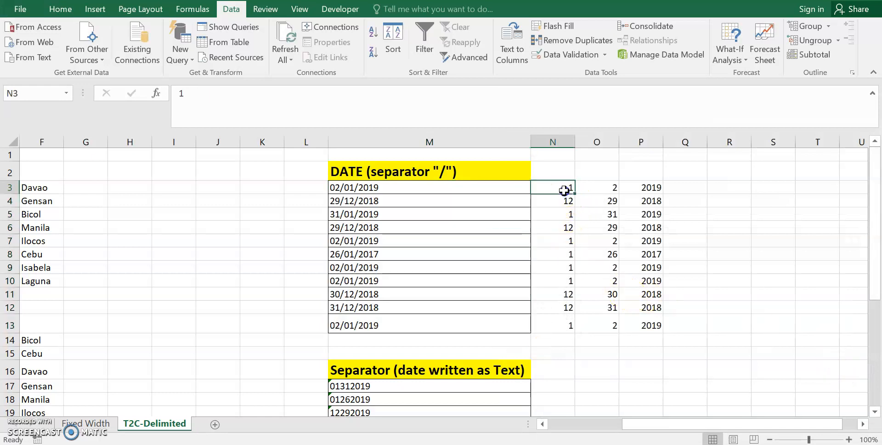
pyautogui.click(652, 187)
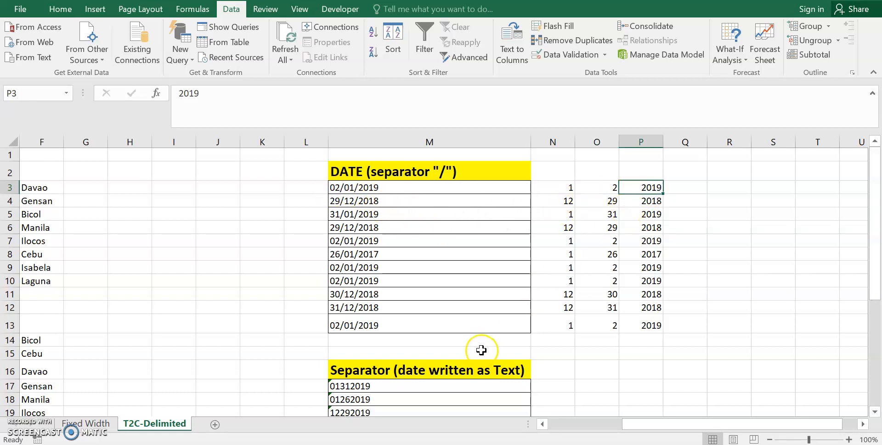
# Try converting the text dates in M17:M20 to numbers, and undo the conversion
pyautogui.scroll(-1, 479, 347)
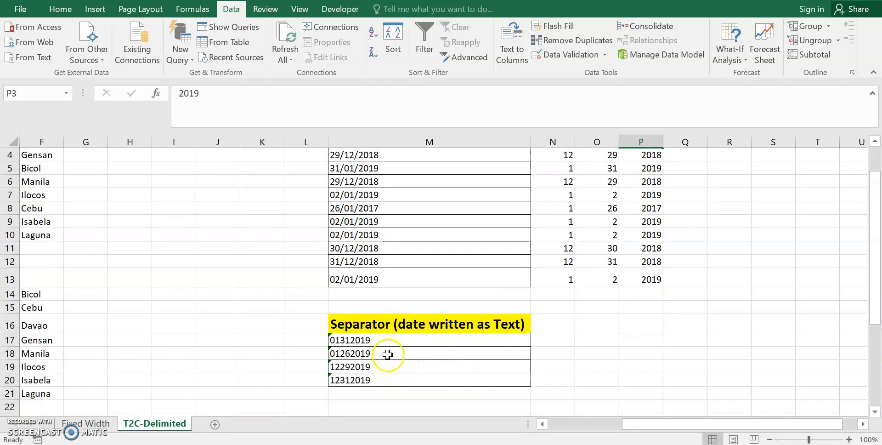
pyautogui.moveTo(390, 340); pyautogui.dragTo(382, 376)
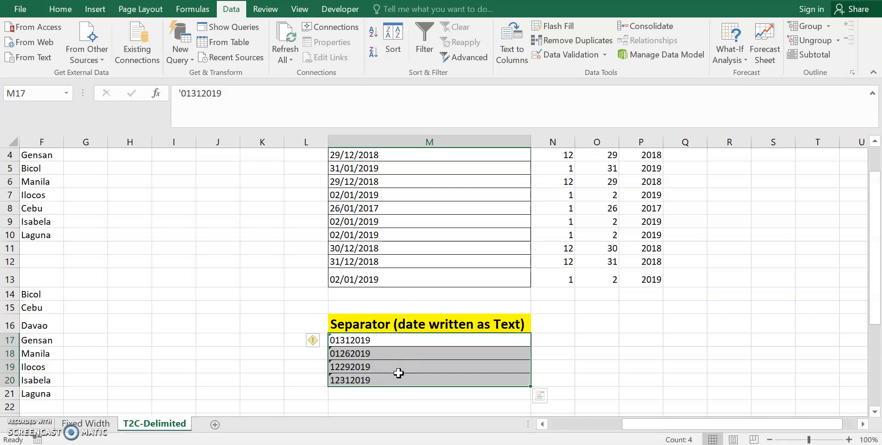
pyautogui.click(314, 340)
pyautogui.click(363, 375)
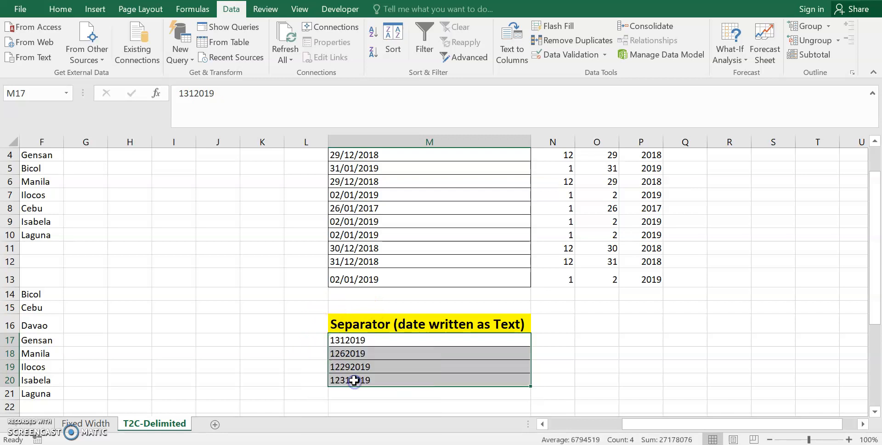
pyautogui.click(366, 340)
pyautogui.hotkey('ctrl', 'z')
# Set up Text to Columns for the text dates in M17:M20 as delimited data with the Other delimiter turned off
pyautogui.moveTo(400, 340); pyautogui.dragTo(399, 375)
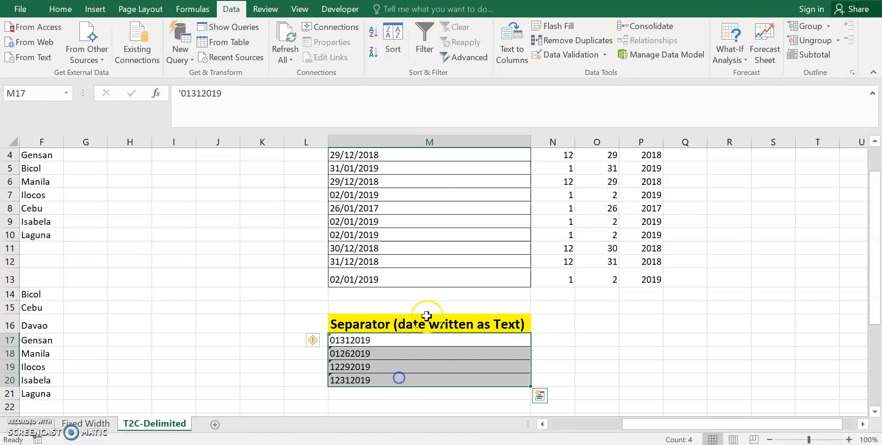
pyautogui.click(519, 70)
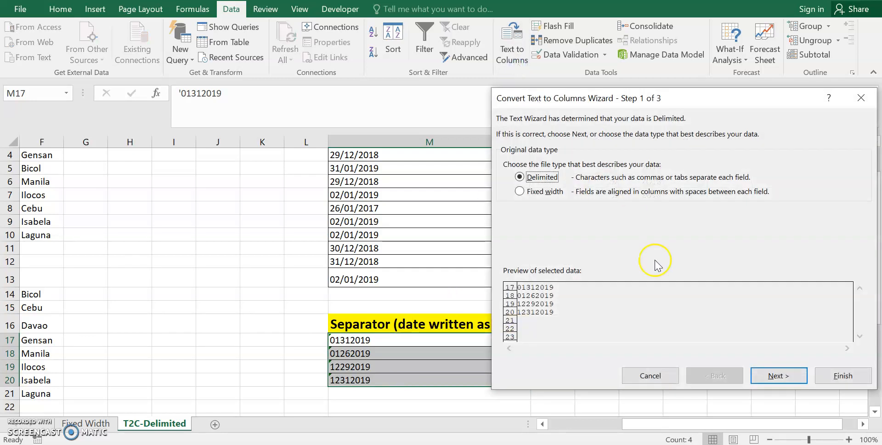
pyautogui.click(762, 375)
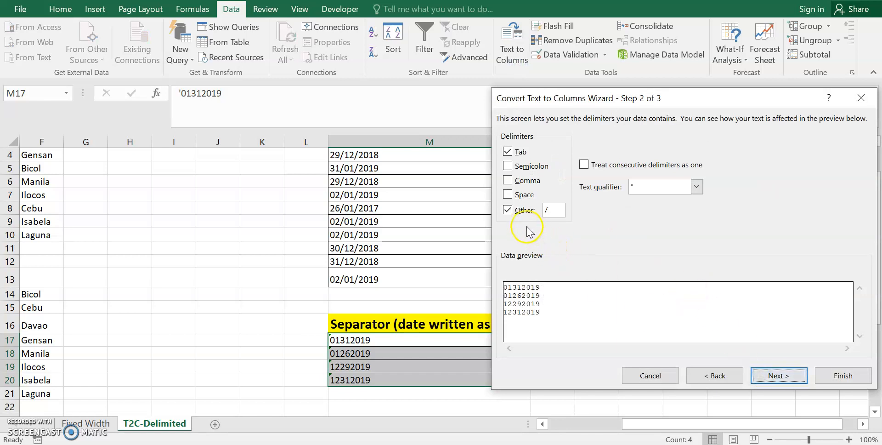
pyautogui.click(509, 211)
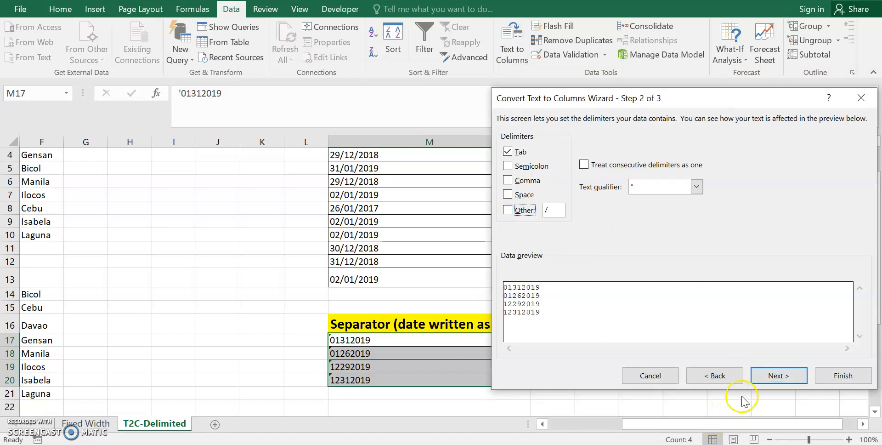
pyautogui.click(790, 379)
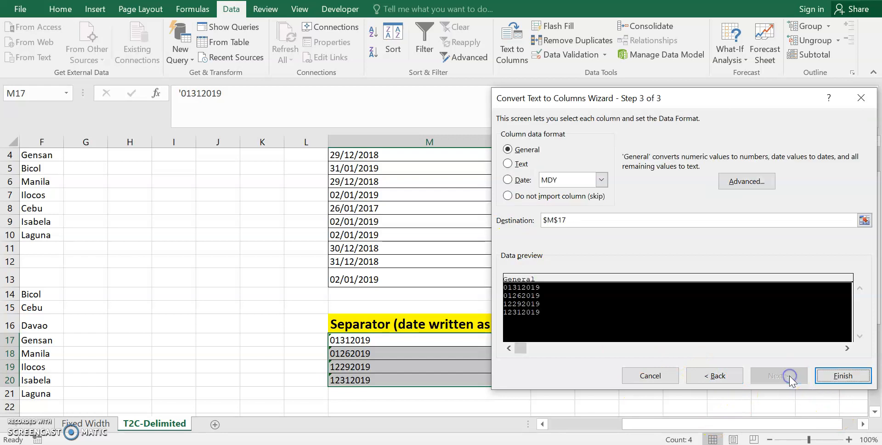
# Convert the text dates to MDY dates with N17 as the destination, and widen column N to fit them
pyautogui.click(508, 180)
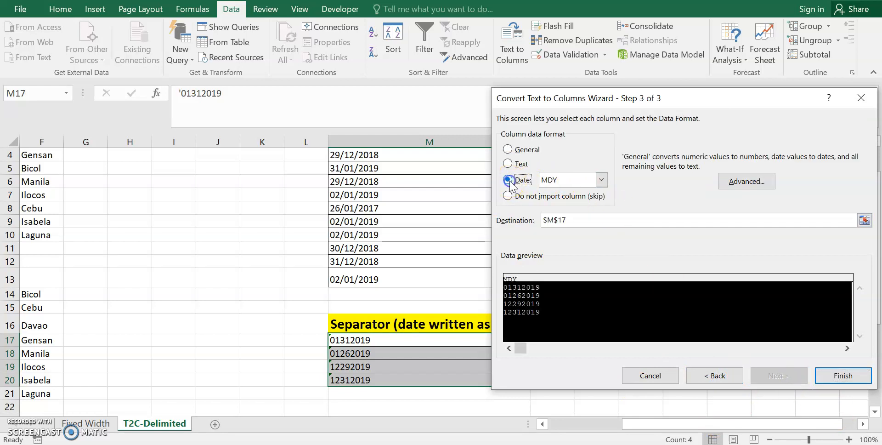
pyautogui.click(583, 222)
pyautogui.press('BackSpace')
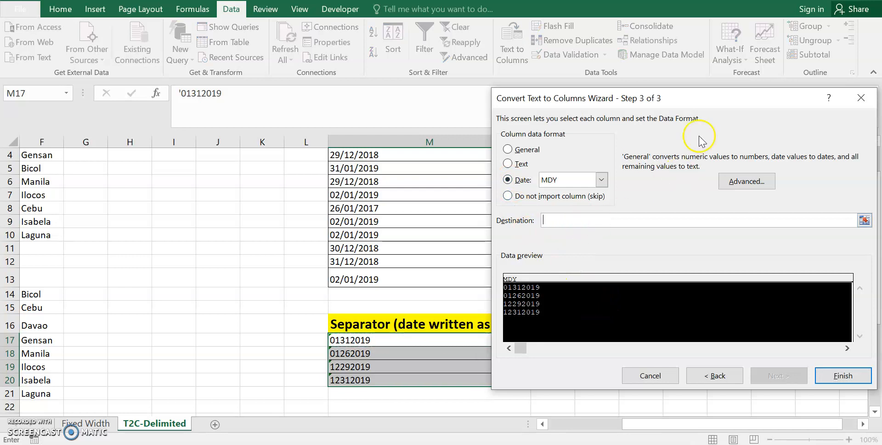
pyautogui.moveTo(707, 103); pyautogui.dragTo(654, 0)
pyautogui.click(552, 340)
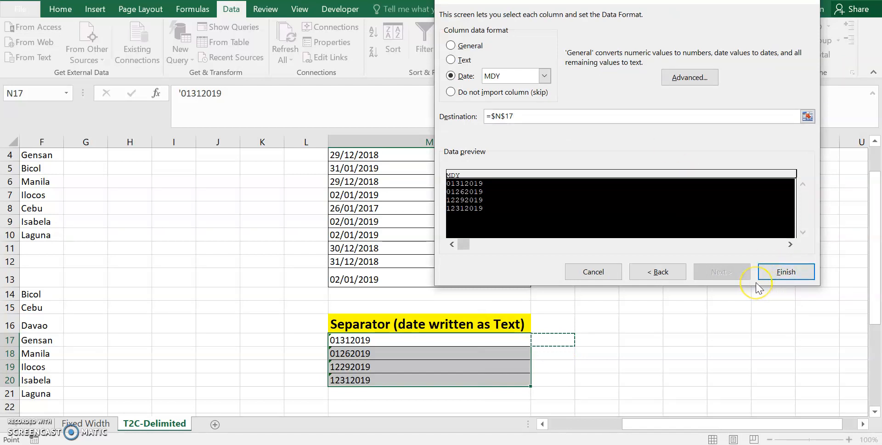
pyautogui.click(778, 273)
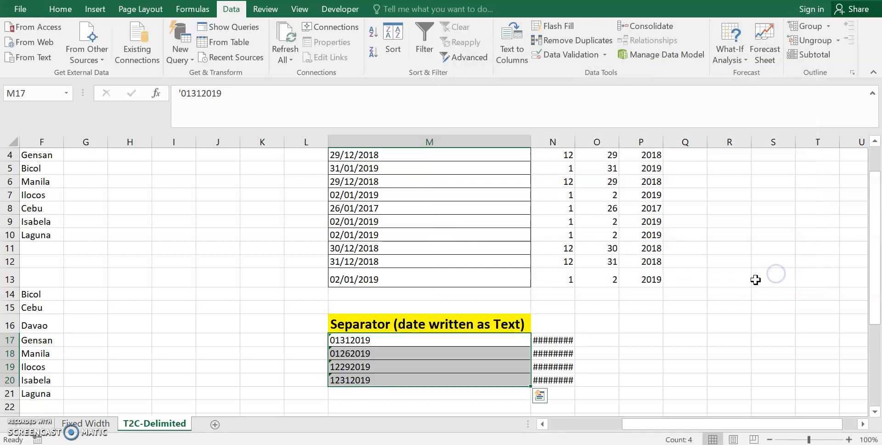
pyautogui.moveTo(574, 141); pyautogui.dragTo(591, 142)
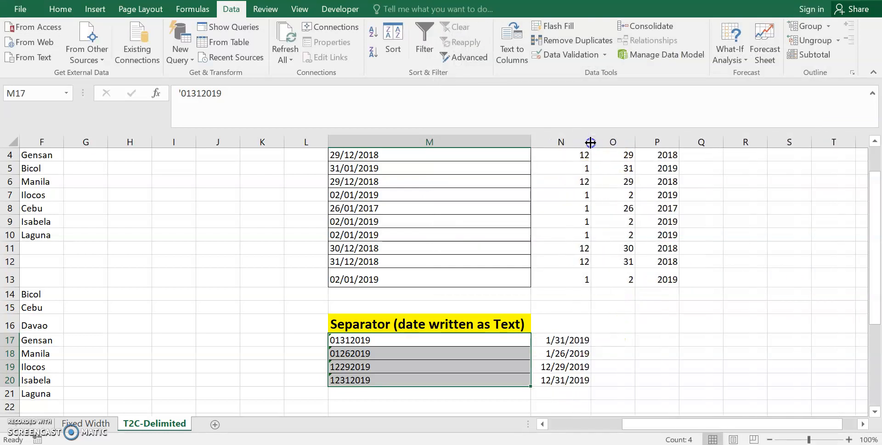
# Compare the converted dates in N17:N20 with the original text dates in M17:M20
pyautogui.click(568, 340)
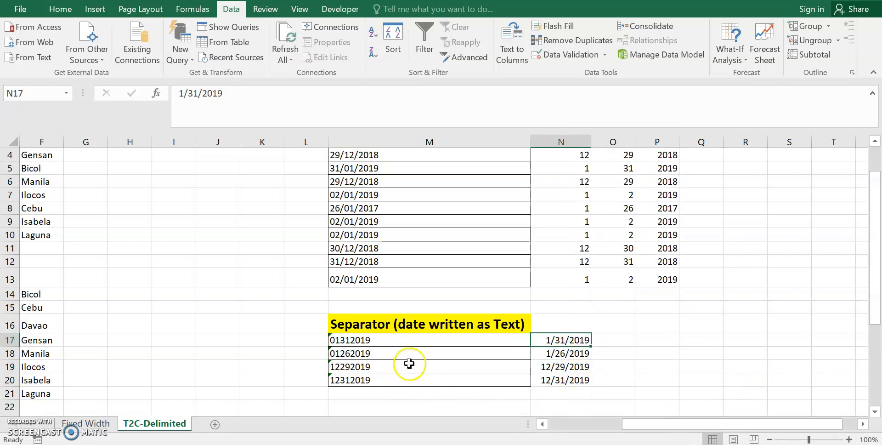
pyautogui.moveTo(432, 346); pyautogui.dragTo(421, 380)
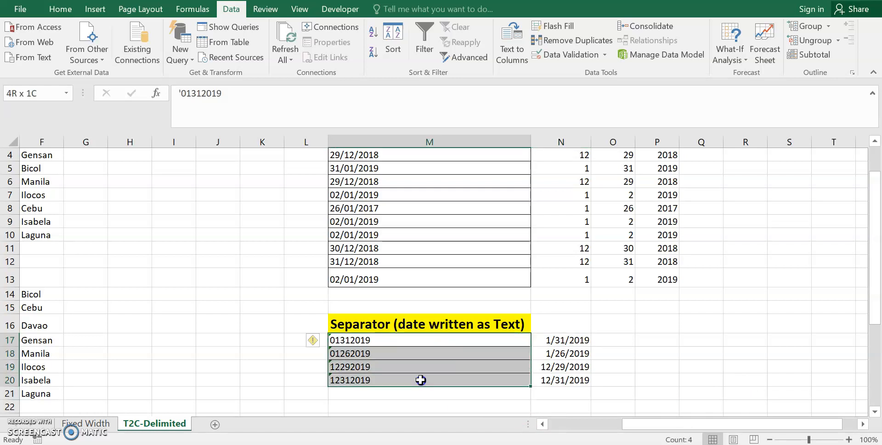
pyautogui.moveTo(561, 340); pyautogui.dragTo(557, 381)
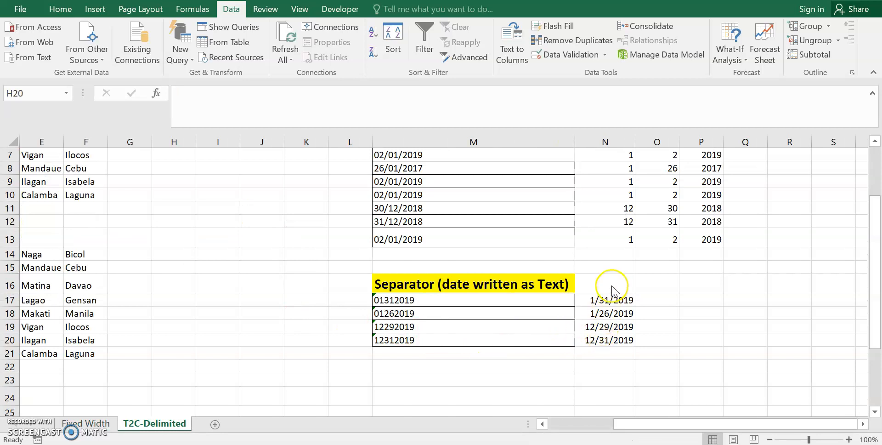
# Set up Text to Columns for M17:M20 again as delimited data, keeping / as the Other delimiter
pyautogui.moveTo(479, 305); pyautogui.dragTo(478, 338)
pyautogui.click(512, 48)
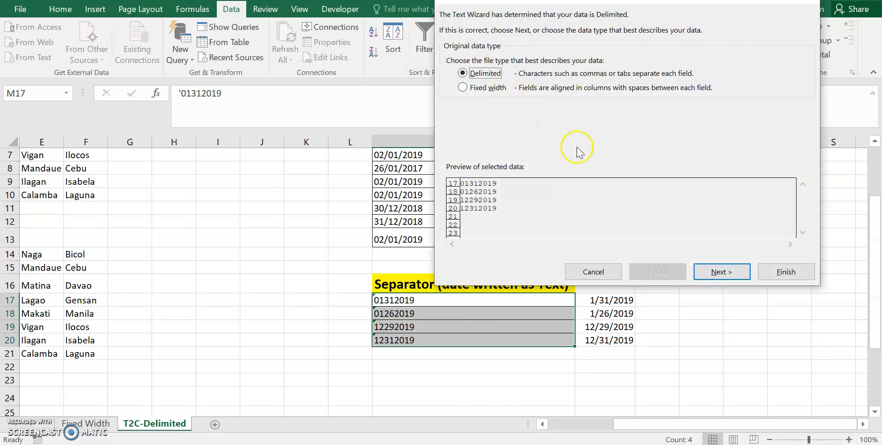
pyautogui.click(732, 272)
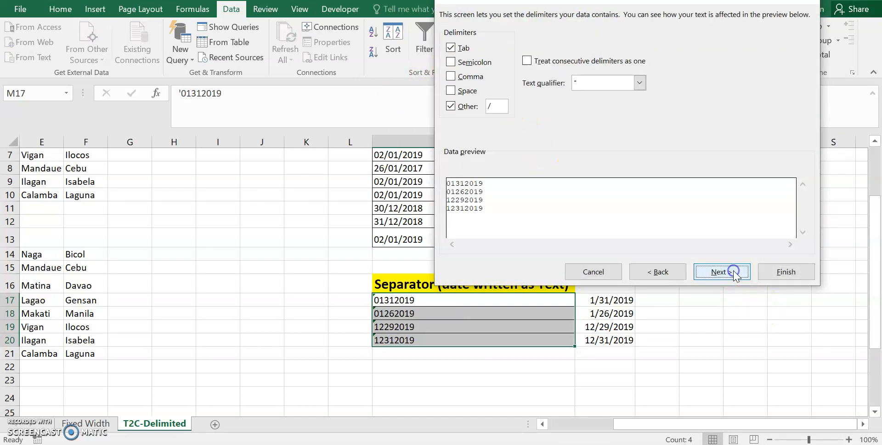
pyautogui.click(496, 105)
pyautogui.click(467, 108)
pyautogui.click(501, 109)
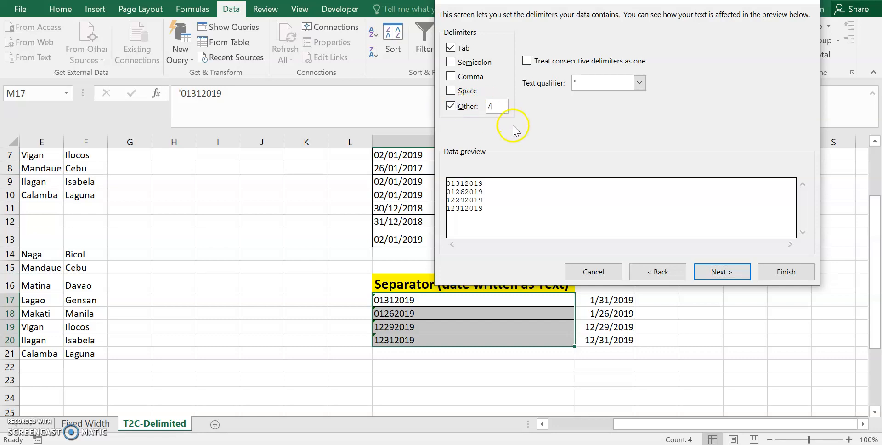
pyautogui.click(718, 271)
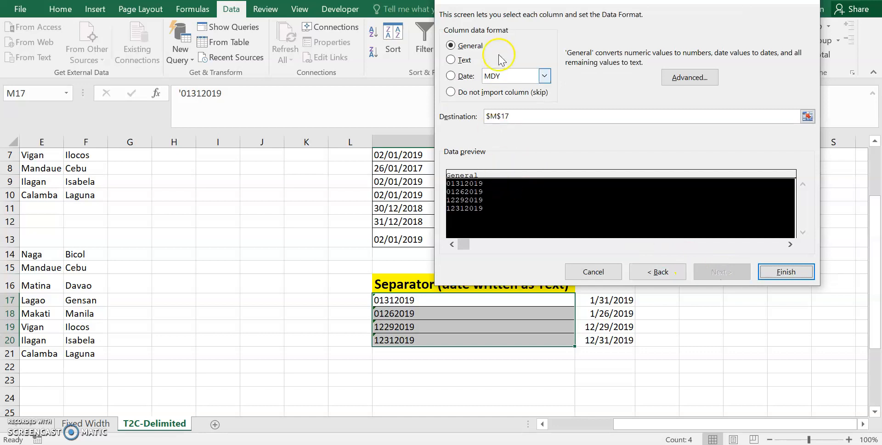
# Convert the text dates to MDY dates with O17 as the destination, and widen column O to about 11.9
pyautogui.click(451, 76)
pyautogui.moveTo(638, 2); pyautogui.dragTo(348, 1)
pyautogui.doubleClick(229, 112)
pyautogui.press('BackSpace')
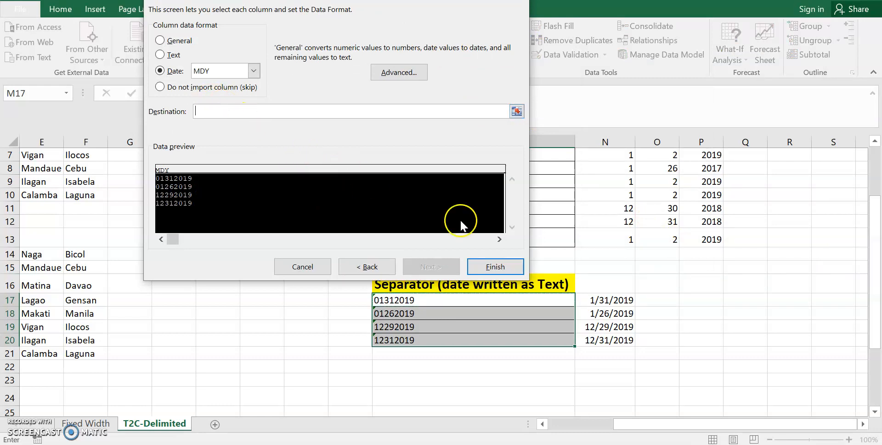
pyautogui.click(661, 300)
pyautogui.click(495, 267)
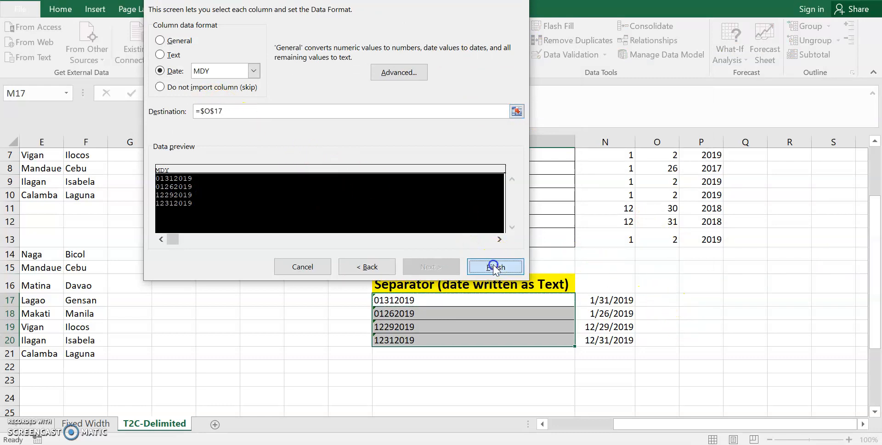
pyautogui.moveTo(680, 142); pyautogui.dragTo(701, 142)
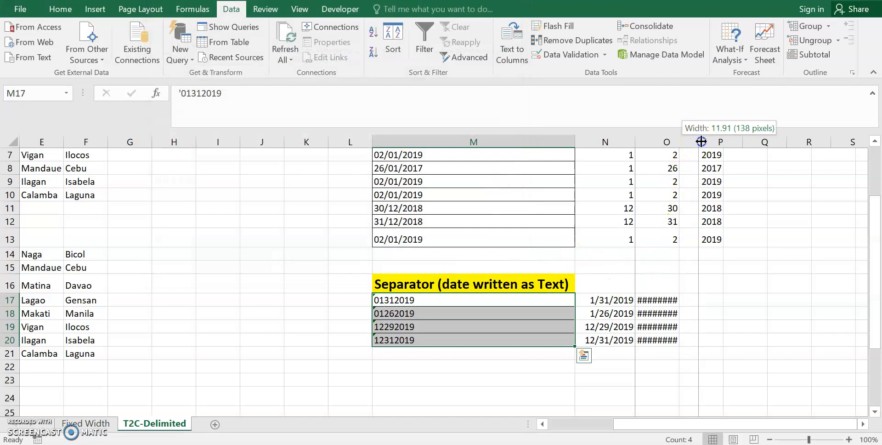
# Compare the converted dates in N17:O20 with the original text dates in M17:M20
pyautogui.moveTo(665, 300); pyautogui.dragTo(671, 340)
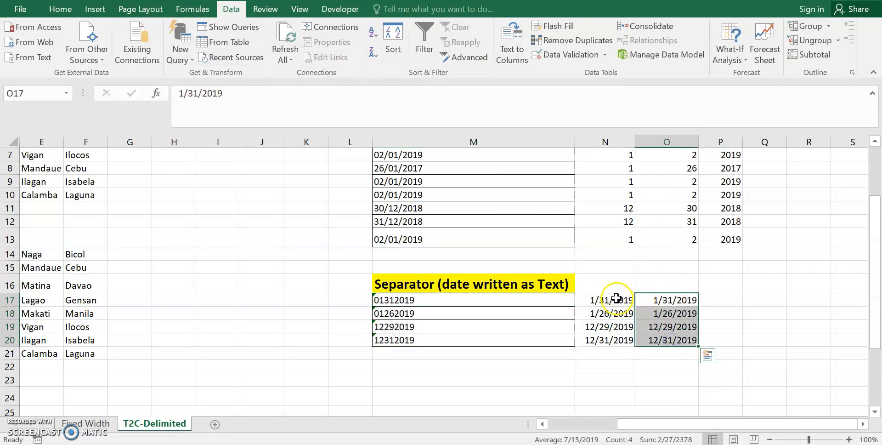
pyautogui.moveTo(446, 303); pyautogui.dragTo(442, 328)
pyautogui.moveTo(442, 336); pyautogui.dragTo(442, 336)
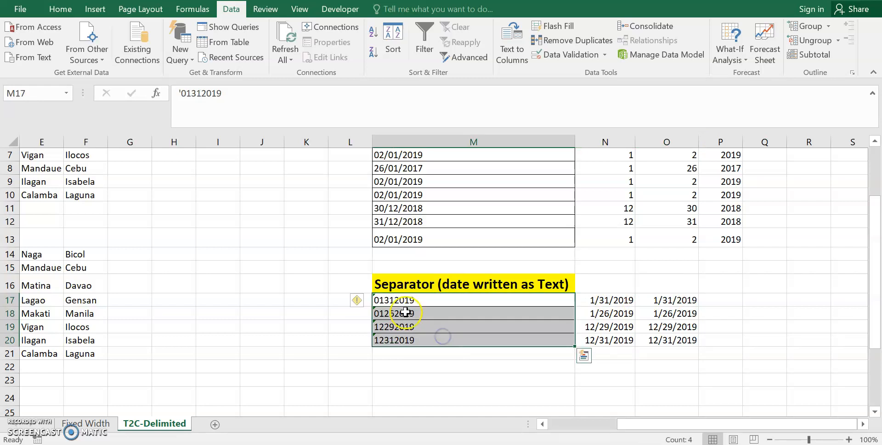
pyautogui.moveTo(598, 301); pyautogui.dragTo(655, 338)
pyautogui.moveTo(664, 427); pyautogui.dragTo(564, 411)
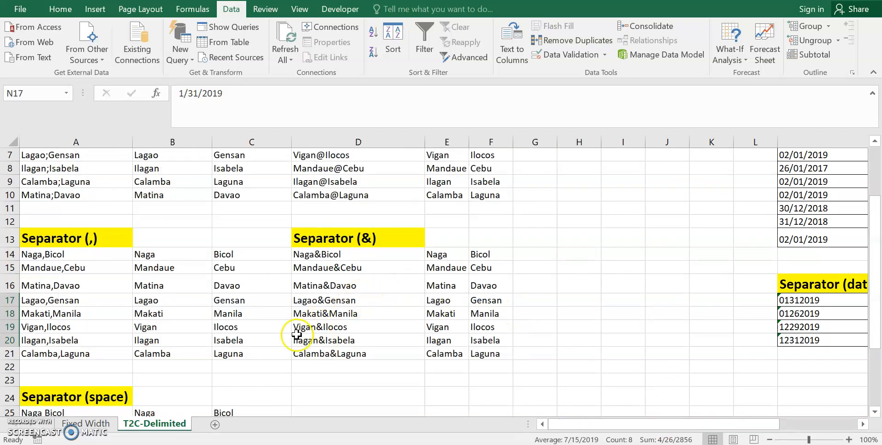
# On the Fixed Width sheet, set up Text to Columns for the place names in A2:A9 as fixed-width data
pyautogui.click(81, 423)
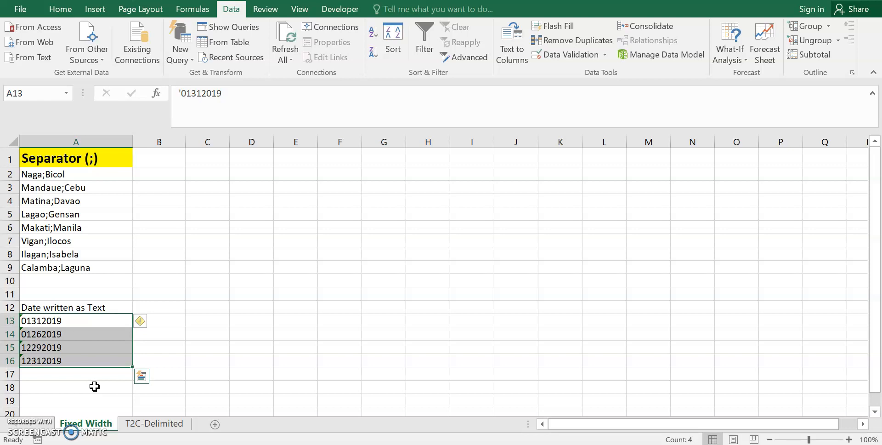
pyautogui.moveTo(63, 174); pyautogui.dragTo(64, 267)
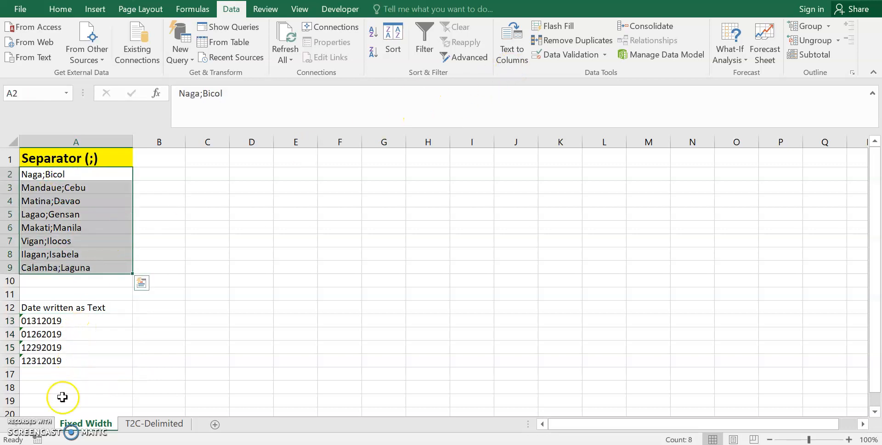
pyautogui.click(522, 45)
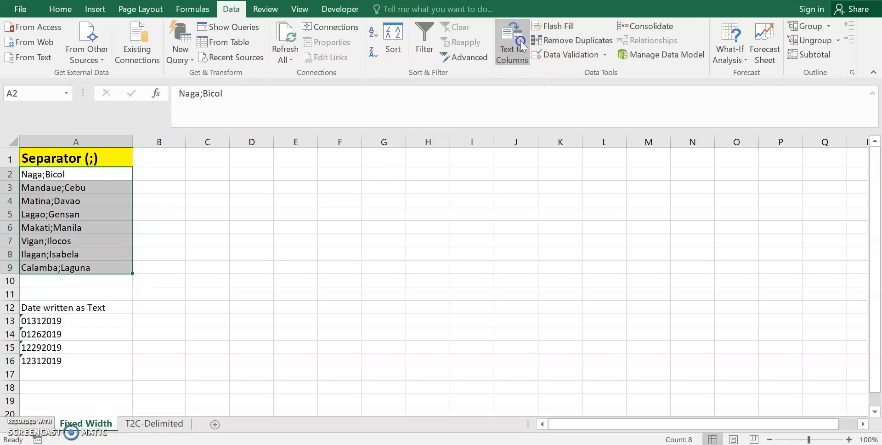
pyautogui.click(172, 83)
pyautogui.click(429, 265)
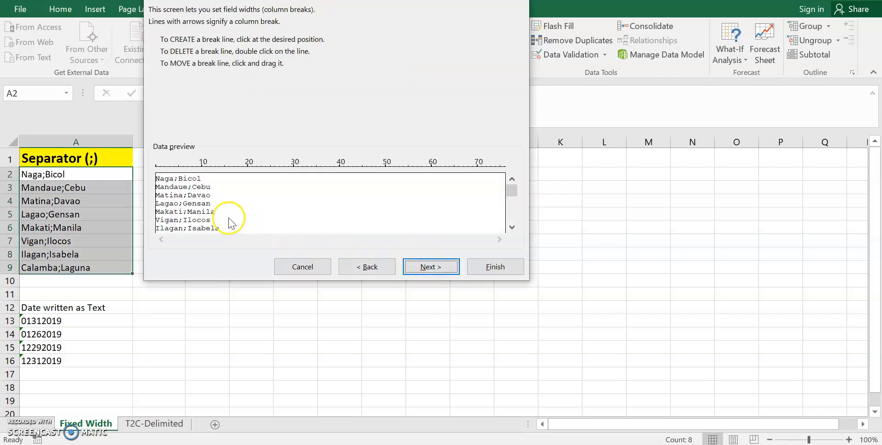
# Add column breaks to the place names after every second character, at positions 2, 4, 6, 8, 10 and 12
pyautogui.click(164, 177)
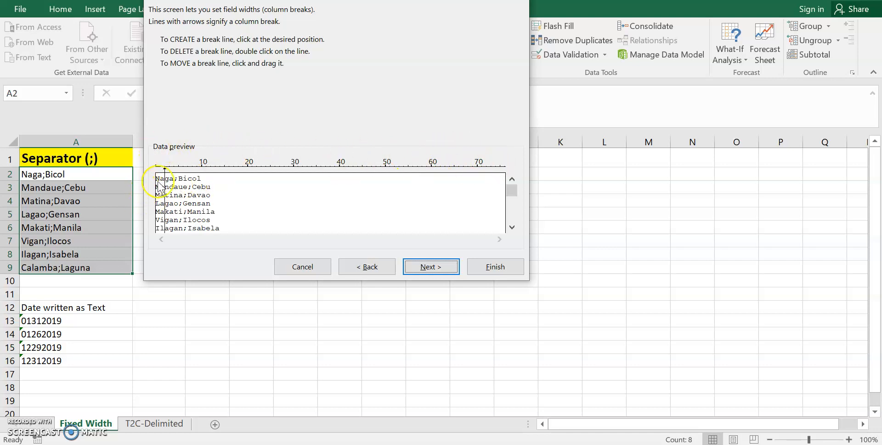
pyautogui.click(175, 177)
pyautogui.click(183, 176)
pyautogui.click(192, 176)
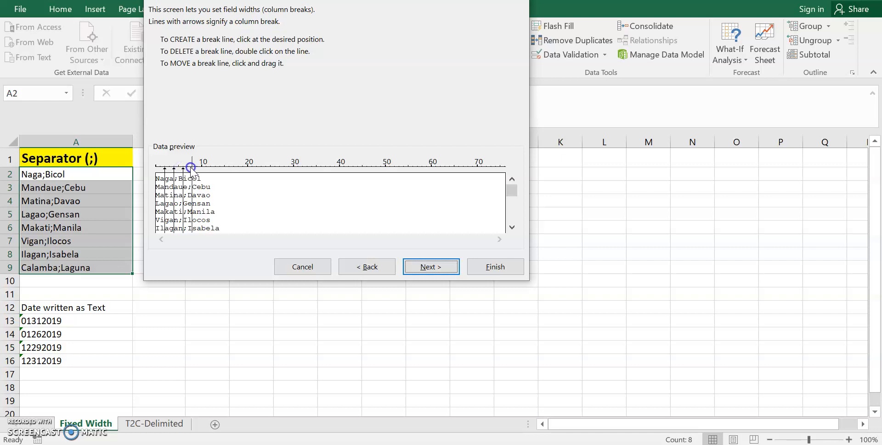
pyautogui.click(201, 175)
pyautogui.click(210, 176)
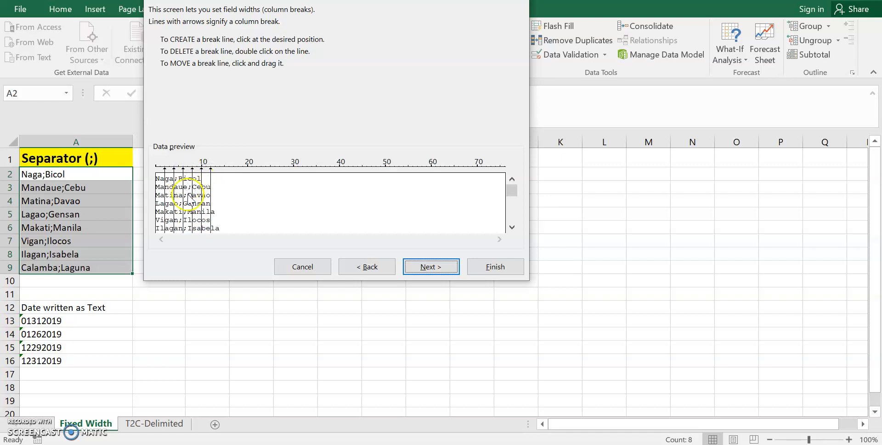
pyautogui.doubleClick(211, 175)
pyautogui.click(211, 175)
pyautogui.doubleClick(211, 175)
pyautogui.click(211, 176)
# Split the place names into General-format columns with B2 as the destination
pyautogui.click(442, 275)
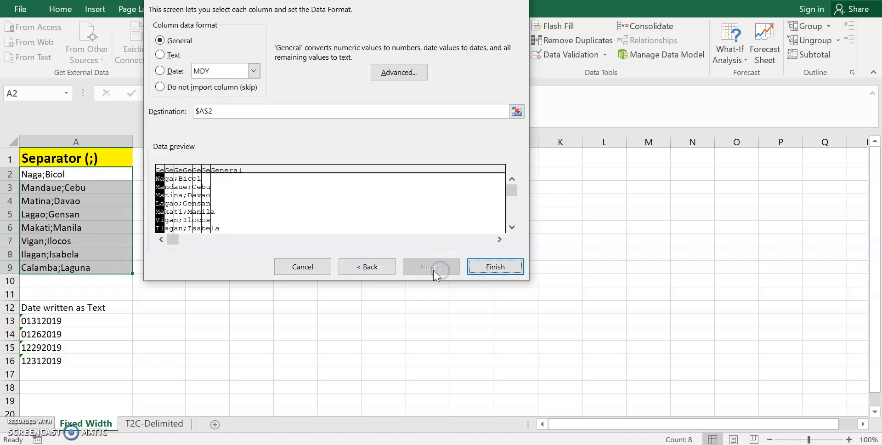
pyautogui.click(214, 112)
pyautogui.press('BackSpace')
pyautogui.press('BackSpace')
pyautogui.press('BackSpace')
pyautogui.press('BackSpace')
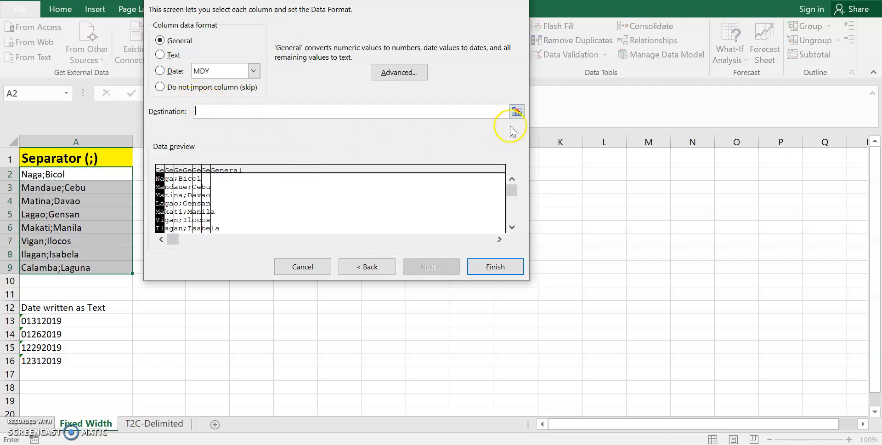
pyautogui.click(517, 111)
pyautogui.click(164, 173)
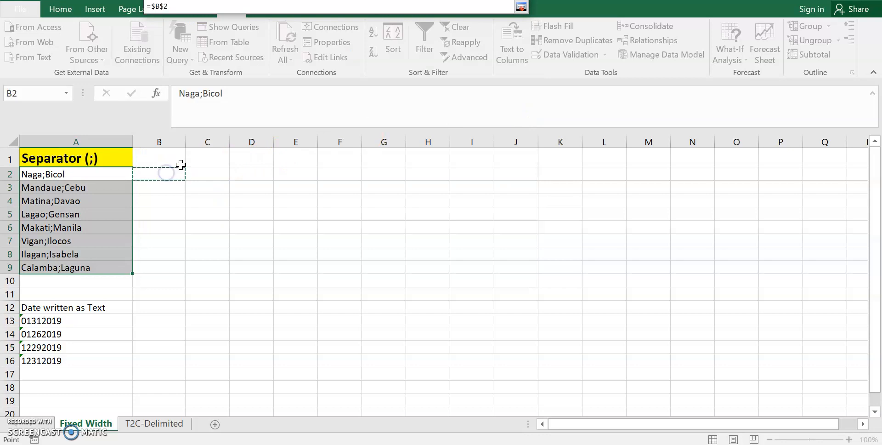
pyautogui.press('Return')
pyautogui.click(495, 266)
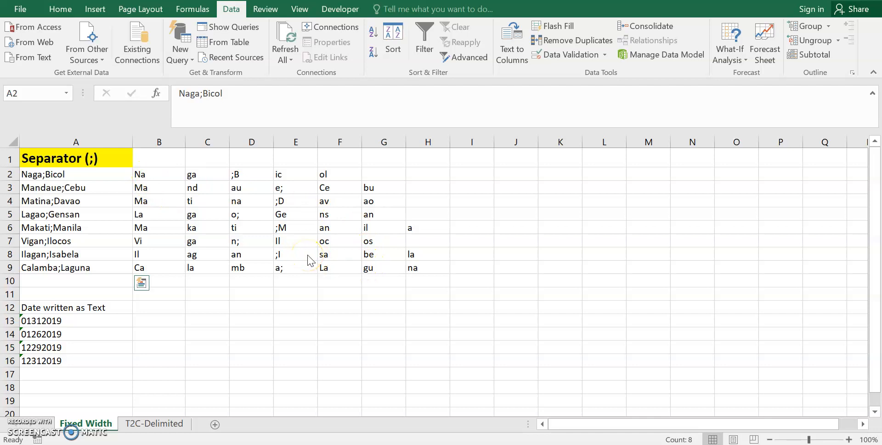
# Set up Text to Columns for the text dates in A13:A16 as fixed-width data
pyautogui.click(122, 326)
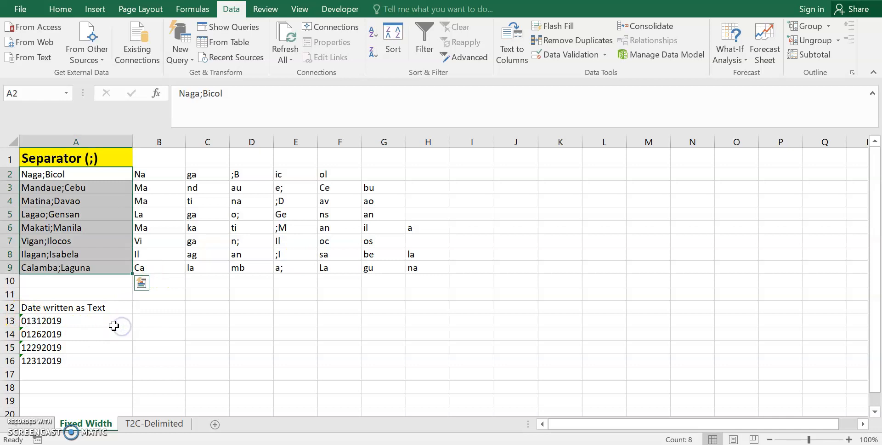
pyautogui.click(112, 322)
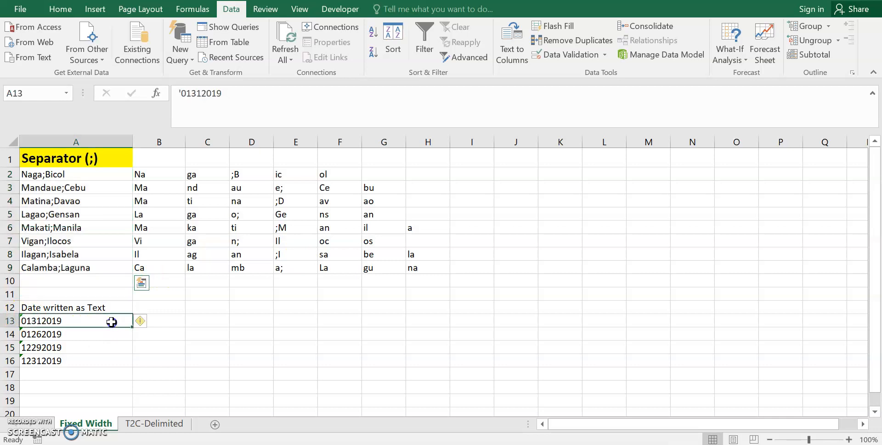
pyautogui.moveTo(112, 322); pyautogui.dragTo(107, 357)
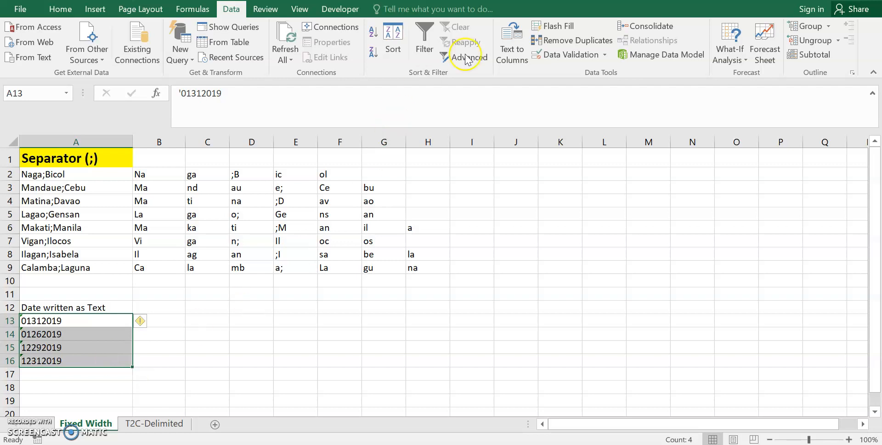
pyautogui.click(512, 55)
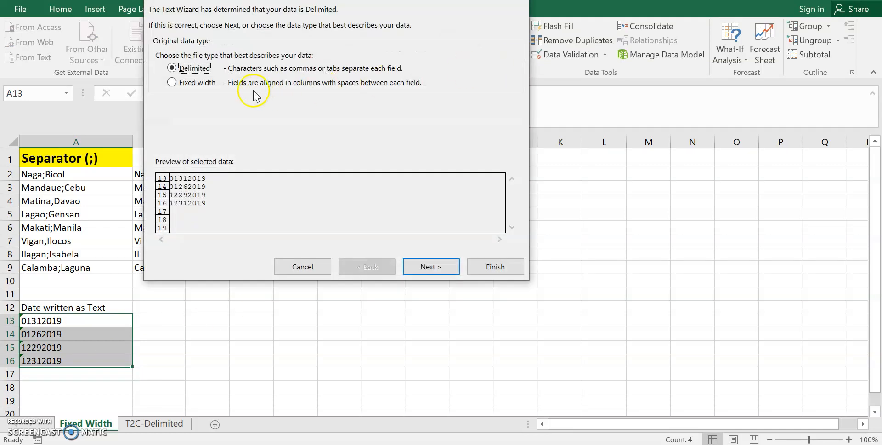
pyautogui.click(171, 82)
pyautogui.click(431, 267)
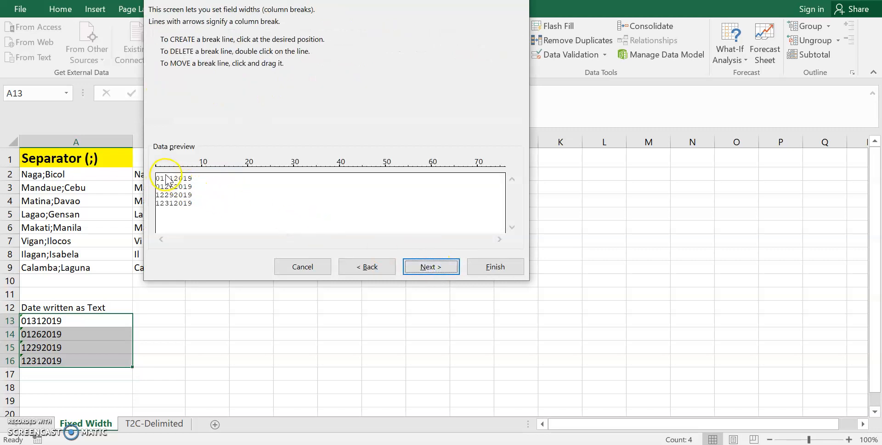
# Add column breaks after the month and day digits, at positions 2 and 4, and format the first column as MDY date
pyautogui.click(164, 178)
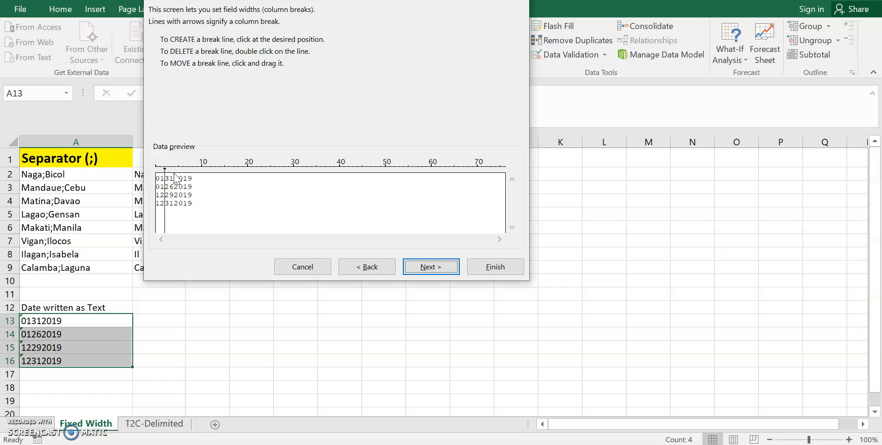
pyautogui.click(174, 175)
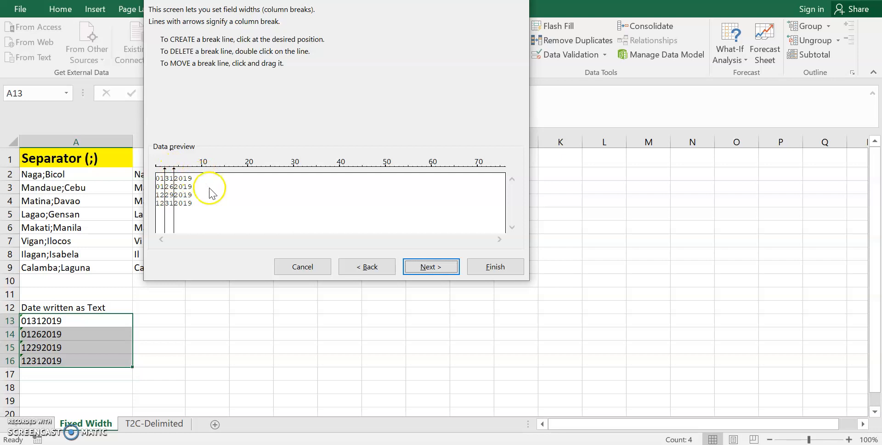
pyautogui.click(423, 270)
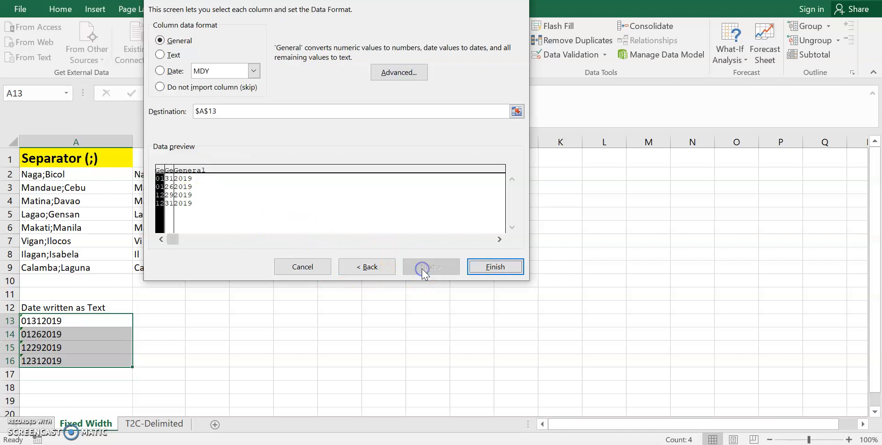
pyautogui.click(159, 72)
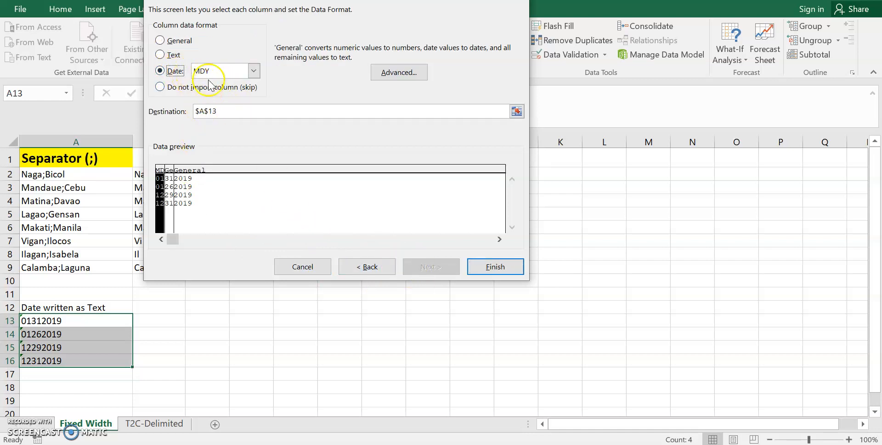
pyautogui.click(253, 71)
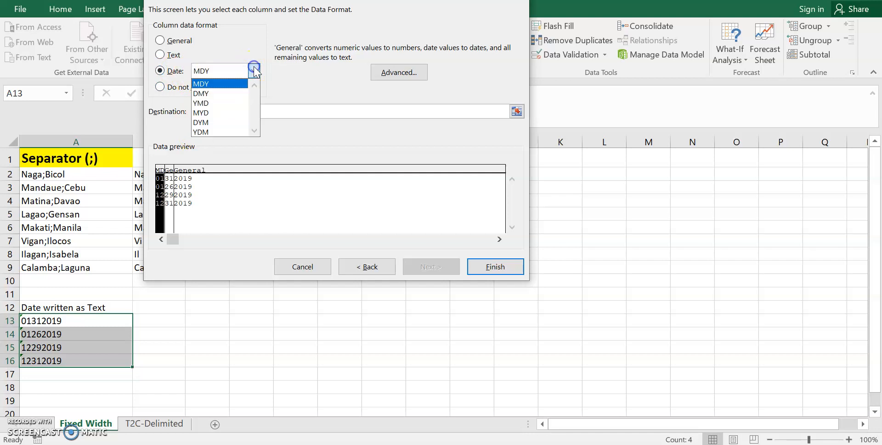
pyautogui.click(232, 84)
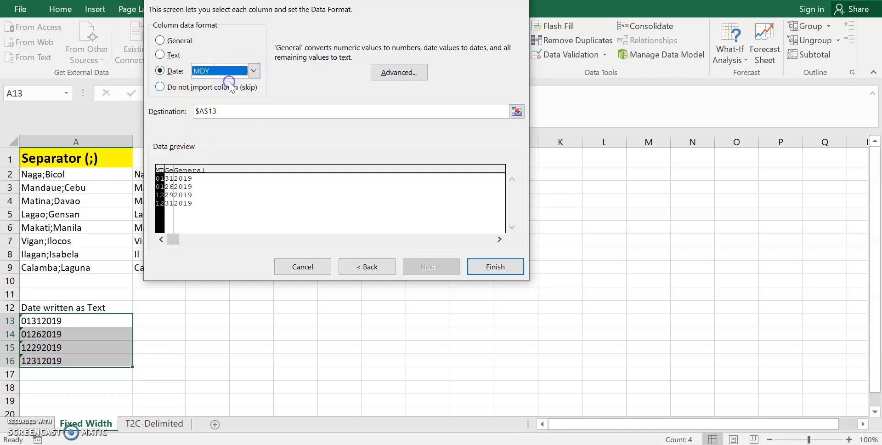
# Split the text dates with B13 as the destination and select the separated values in B13:D16
pyautogui.click(220, 110)
pyautogui.press('BackSpace')
pyautogui.press('BackSpace')
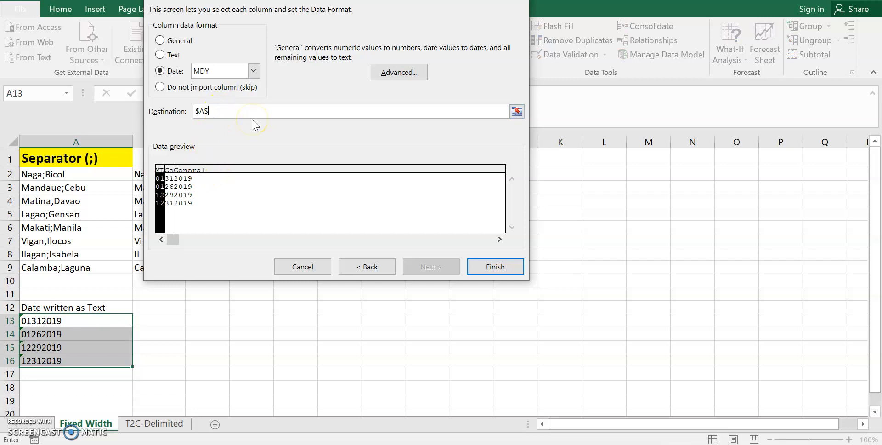
pyautogui.click(517, 111)
pyautogui.click(152, 317)
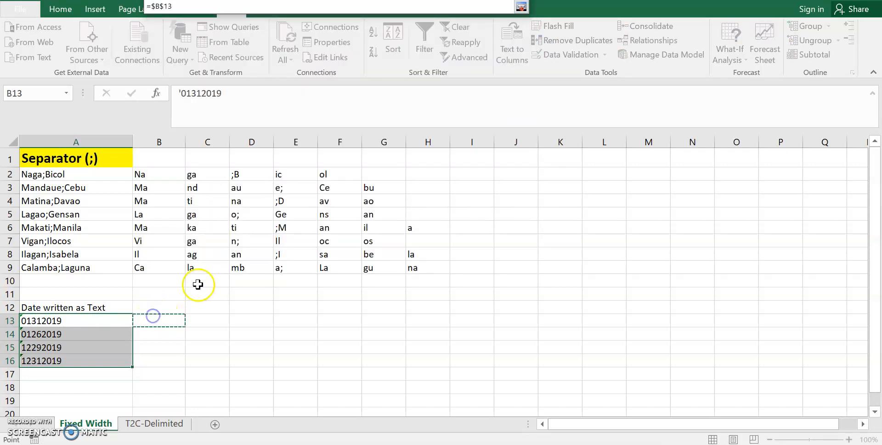
pyautogui.press('Return')
pyautogui.click(495, 267)
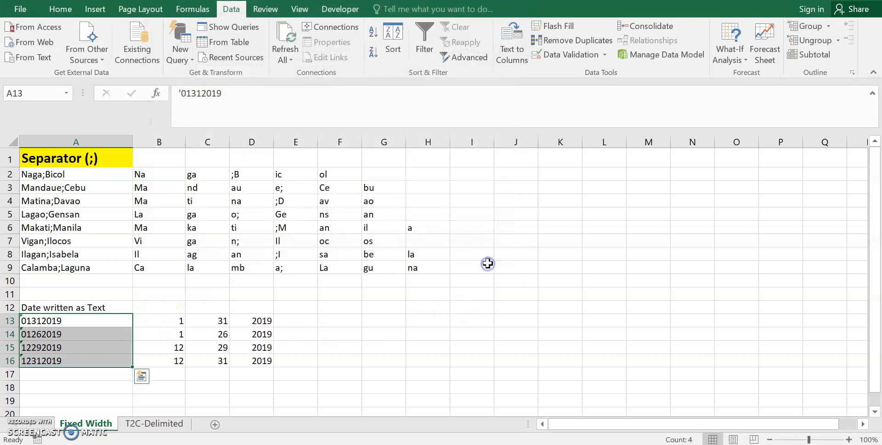
pyautogui.moveTo(157, 321); pyautogui.dragTo(259, 363)
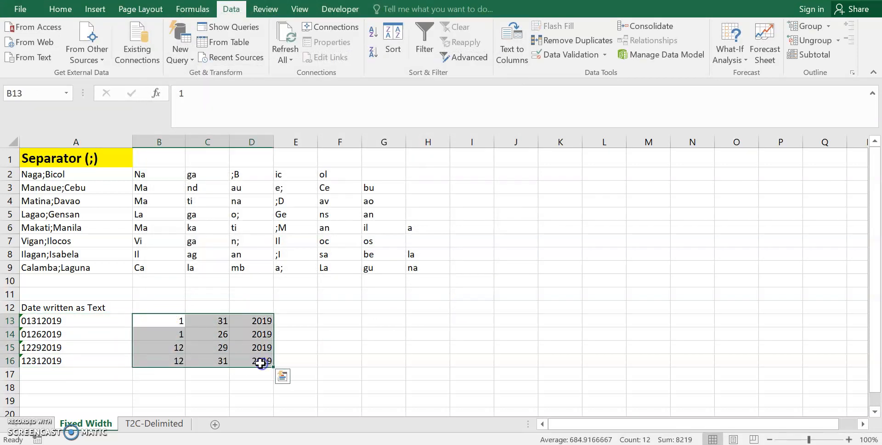